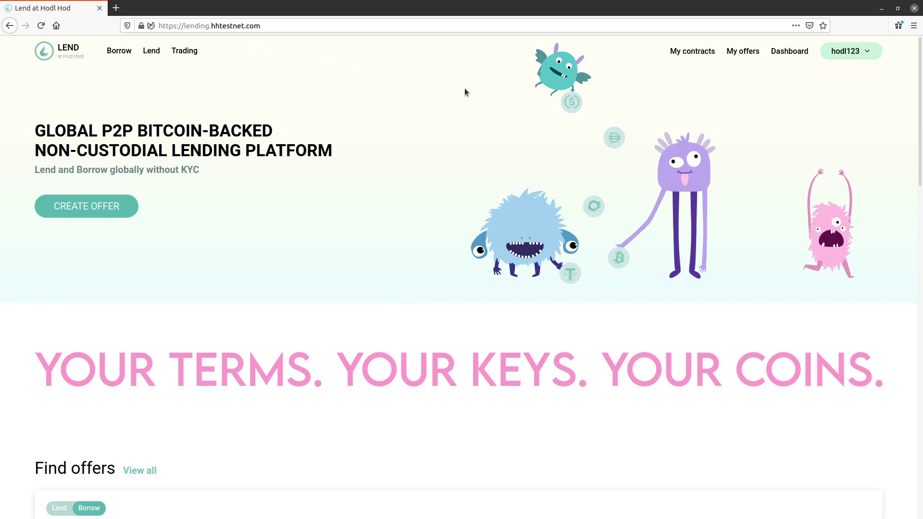
# Step: Go to the Borrow offers page from the top navigation bar
pyautogui.click(868, 56)
# Step: Filter borrow offers to USDT currency with LTV up to 60%
pyautogui.click(117, 54)
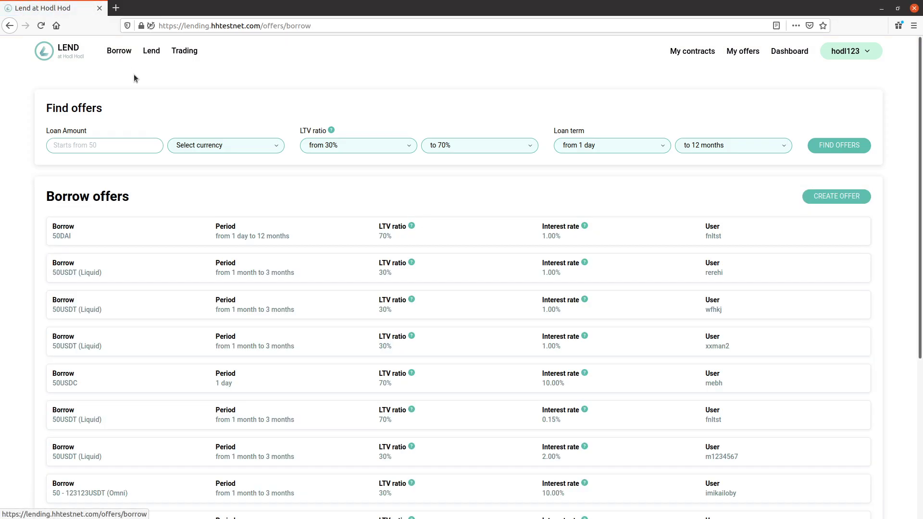
pyautogui.click(187, 146)
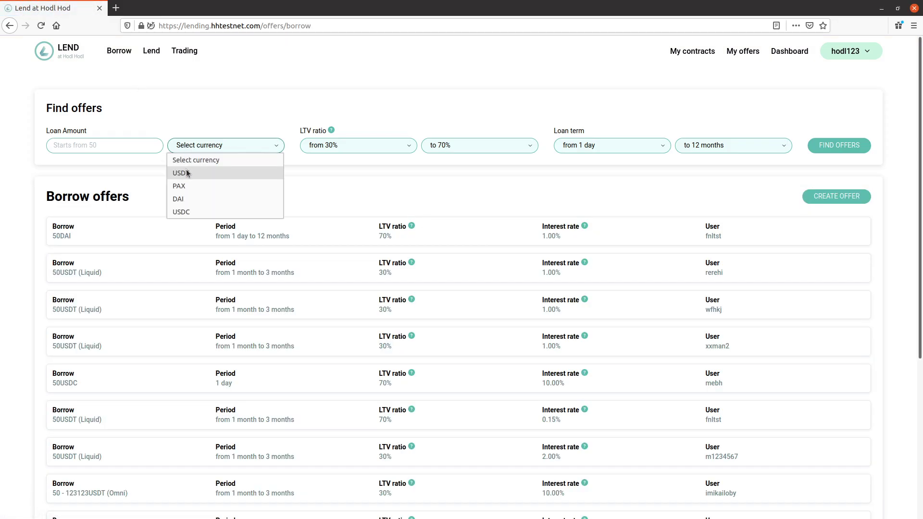
pyautogui.click(187, 173)
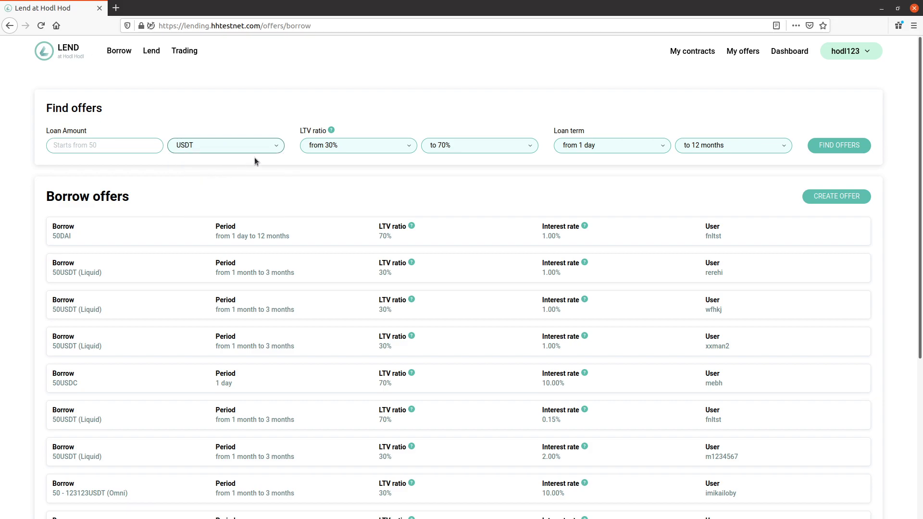
pyautogui.click(441, 152)
pyautogui.click(446, 199)
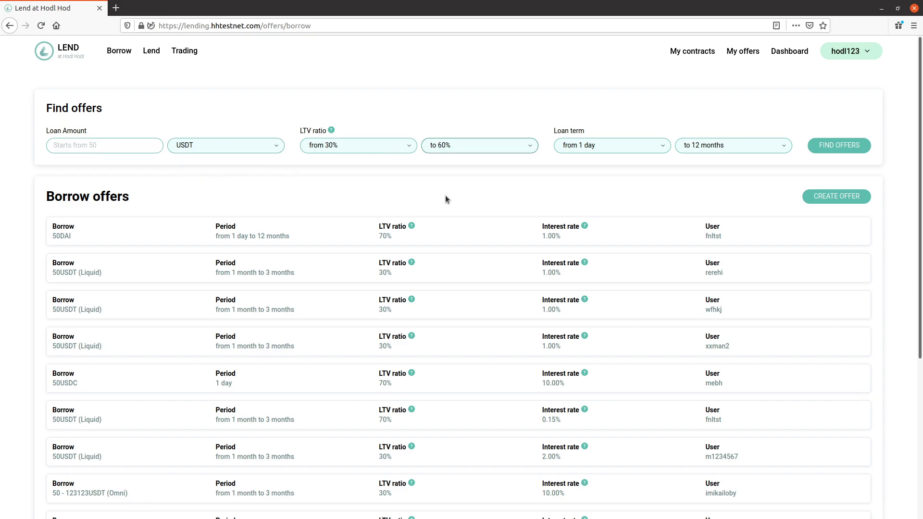
# Step: Require loan terms from 3 months, search, and open the 100–1000 USDT (Liquid) offer
pyautogui.click(582, 148)
pyautogui.click(586, 214)
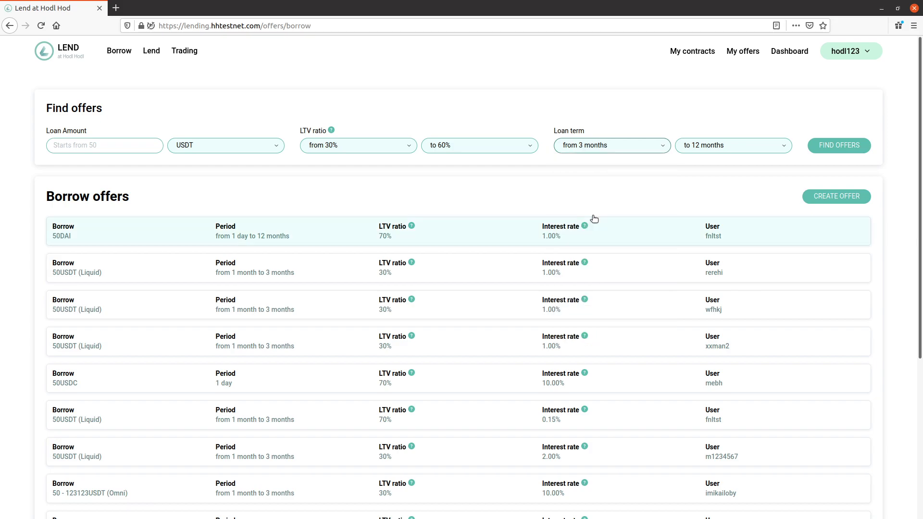
pyautogui.click(835, 152)
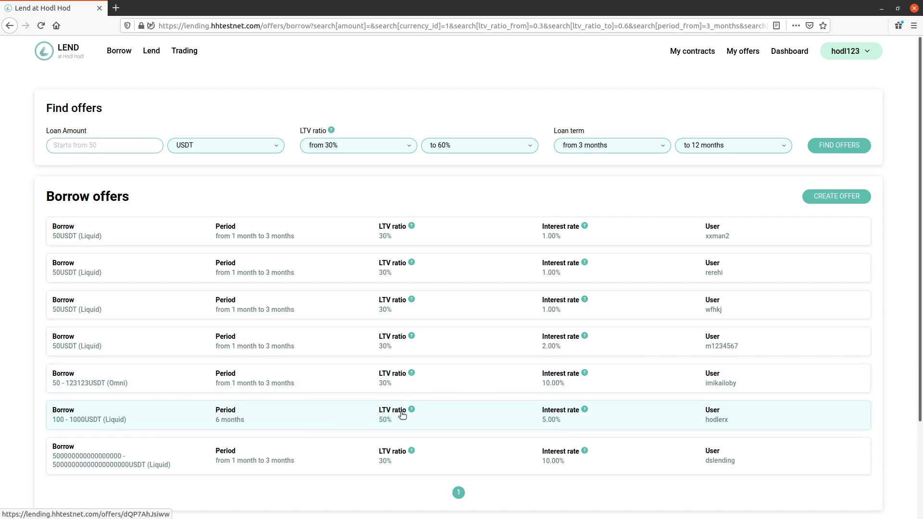
pyautogui.click(486, 418)
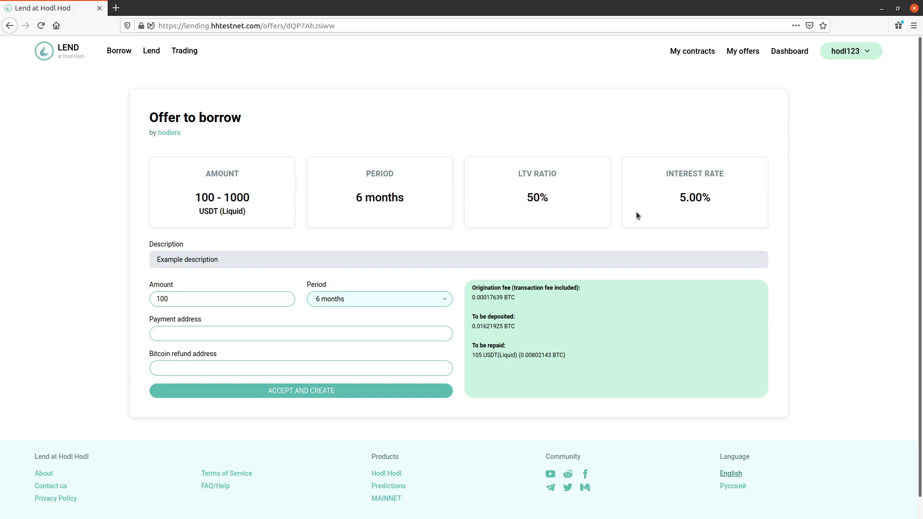
# Step: Change the loan amount to 1000 USDT so the deposit and repayment update
pyautogui.click(197, 303)
pyautogui.write('0')
pyautogui.click(377, 269)
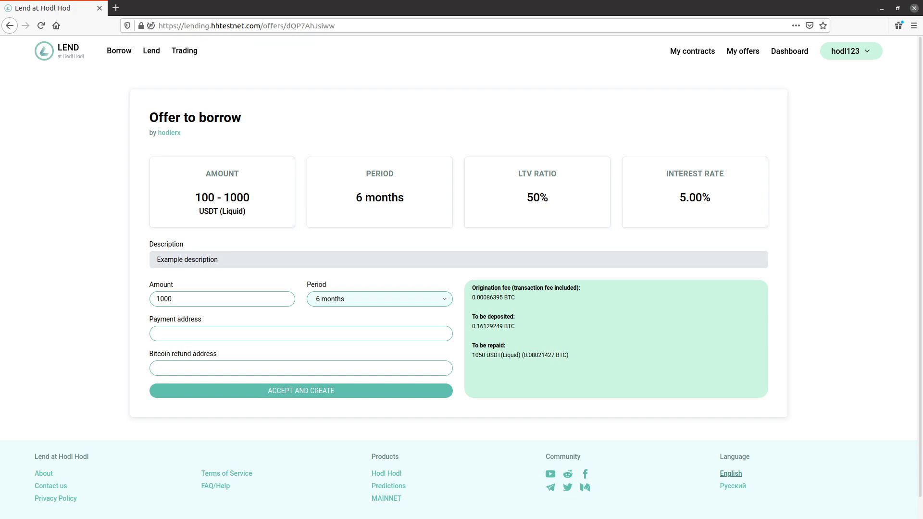
# Step: Fill the Payment address with the saved address from autocomplete
pyautogui.click(255, 333)
pyautogui.press('Down')
pyautogui.click(212, 367)
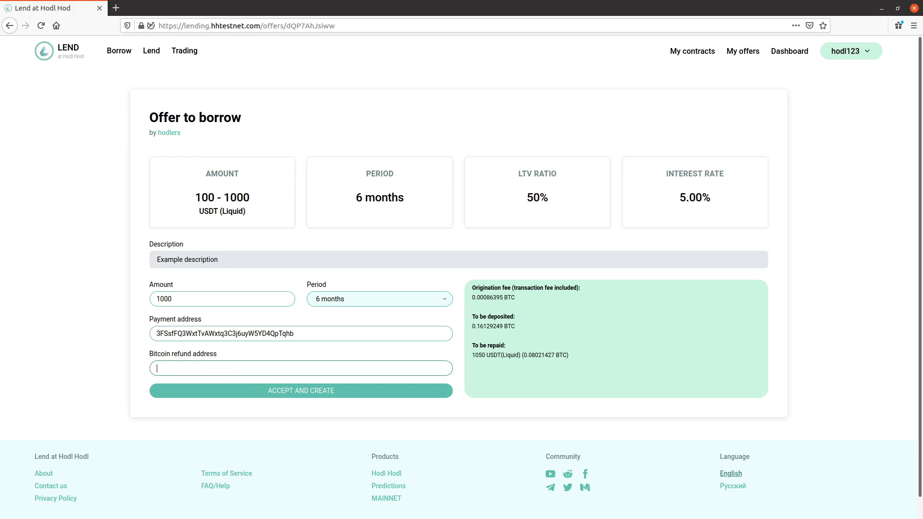
# Step: Copy the first Electrum Testnet address and paste it as the offer's Bitcoin refund address
pyautogui.hotkey('alt', 'Tab')
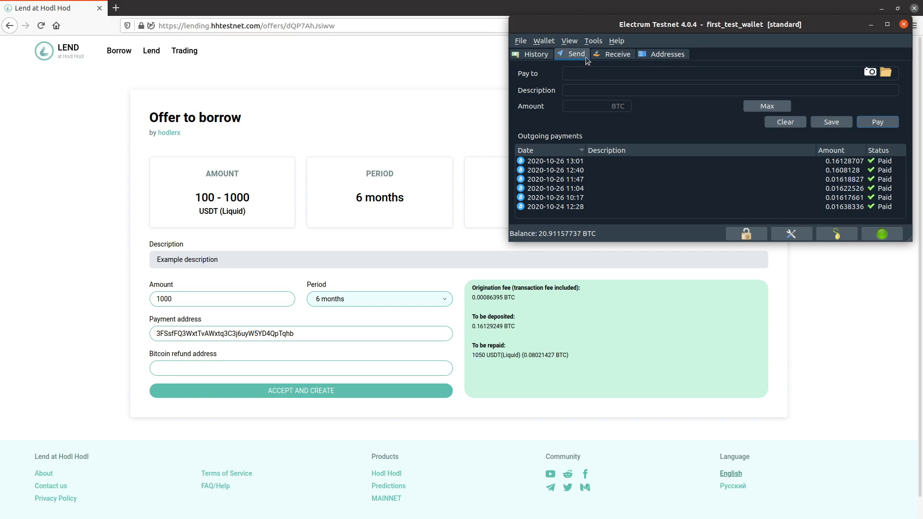
pyautogui.click(535, 57)
pyautogui.click(619, 56)
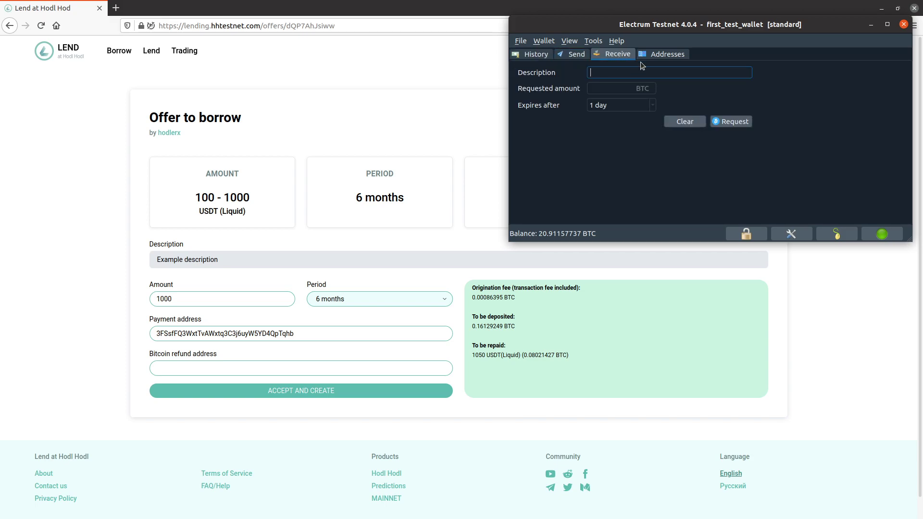
pyautogui.click(686, 54)
pyautogui.click(702, 83)
pyautogui.rightClick(704, 84)
pyautogui.moveTo(774, 88)
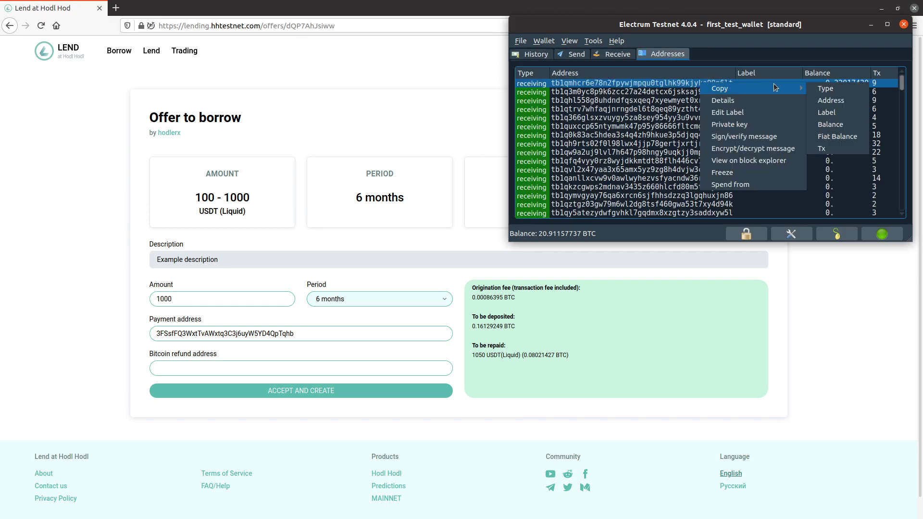
pyautogui.click(831, 100)
pyautogui.click(193, 369)
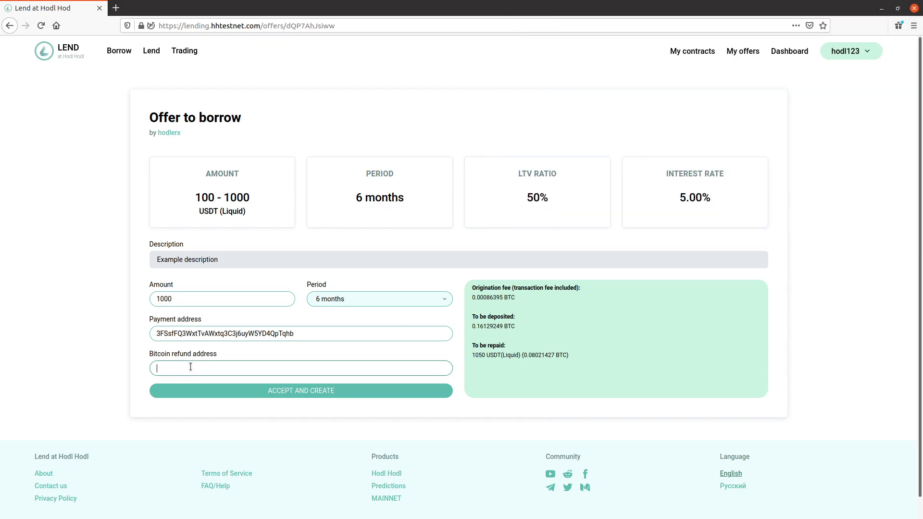
pyautogui.hotkey('ctrl', 'v')
pyautogui.click(123, 365)
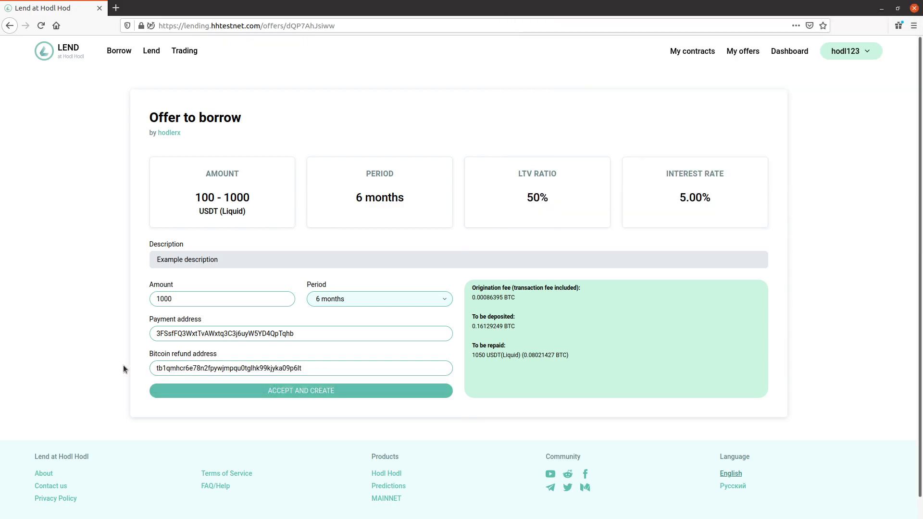
# Step: Accept and create the 1000 USDT borrow contract, then restore down the browser window
pyautogui.click(327, 393)
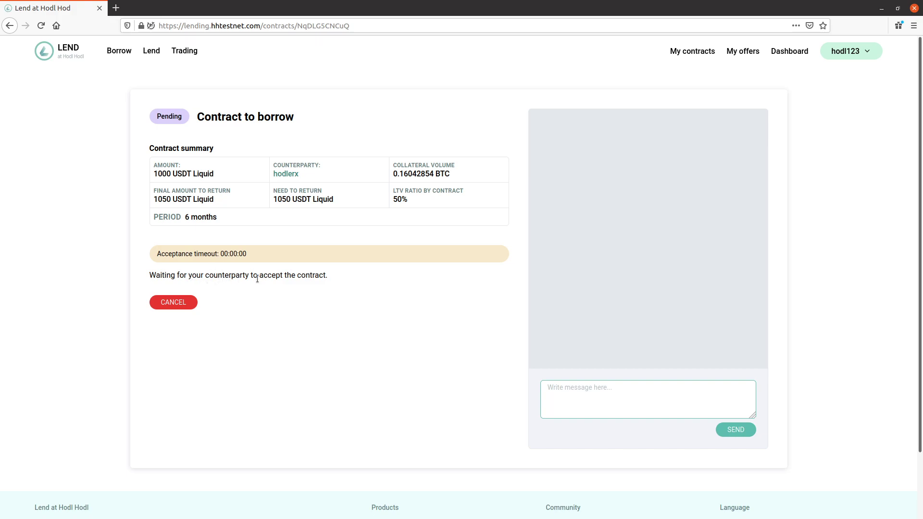
pyautogui.click(898, 8)
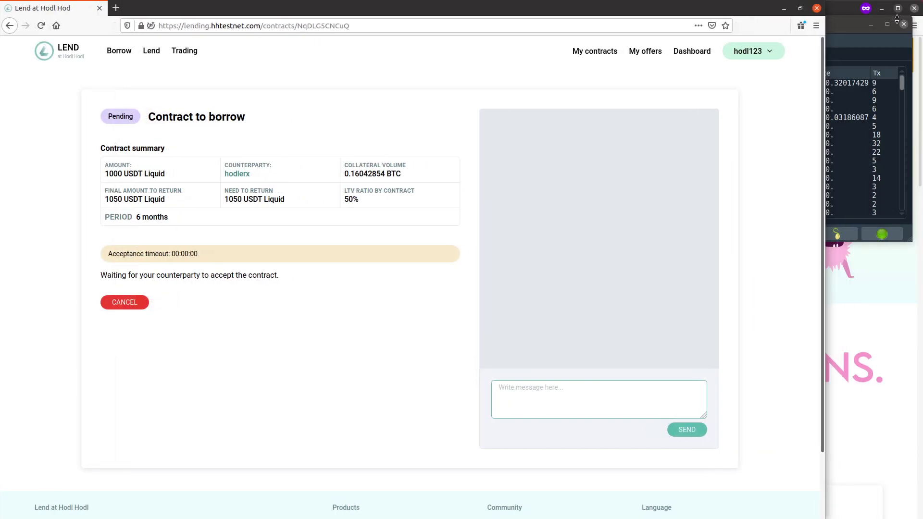
# Step: In the lender's window, open the 'New contract to borrow 1000 USDT' notice and begin accepting
pyautogui.click(871, 339)
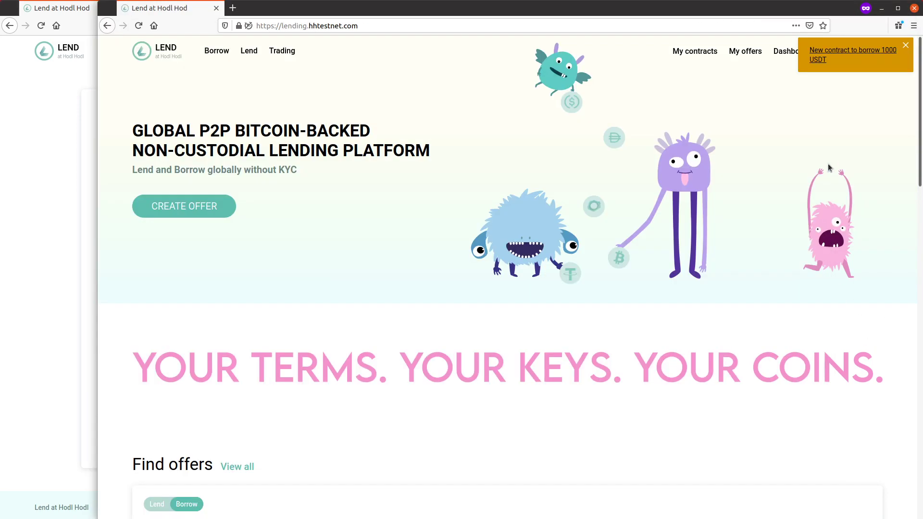
pyautogui.click(837, 53)
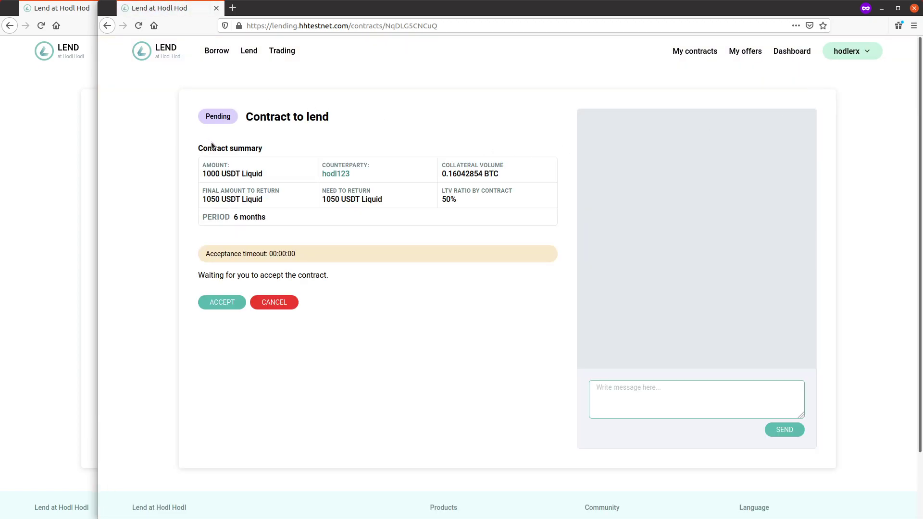
pyautogui.click(218, 304)
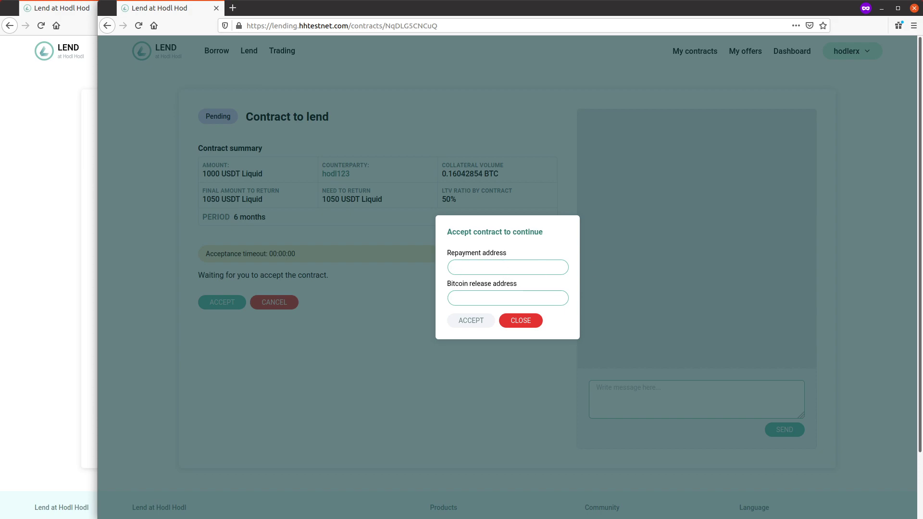
# Step: Enter the saved repayment address, paste Electrum's second address as the release address, and accept
pyautogui.click(465, 264)
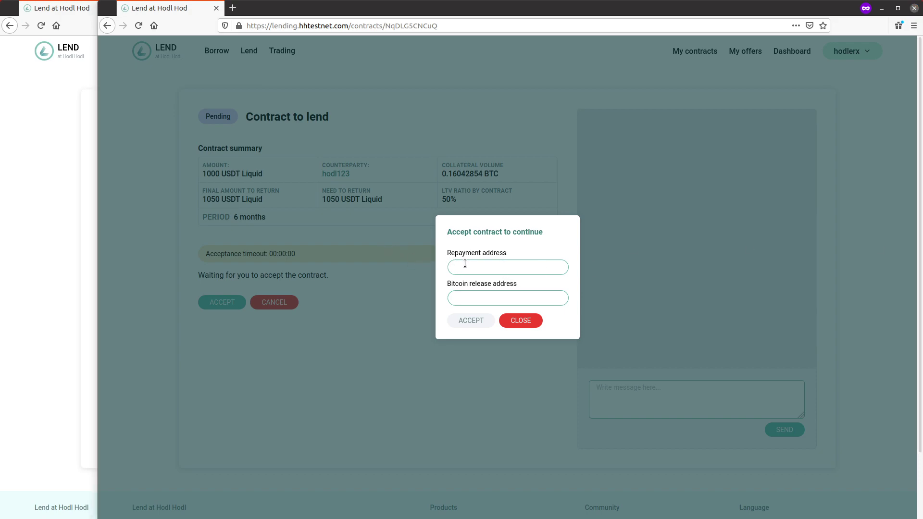
pyautogui.hotkey('ctrl', 'v')
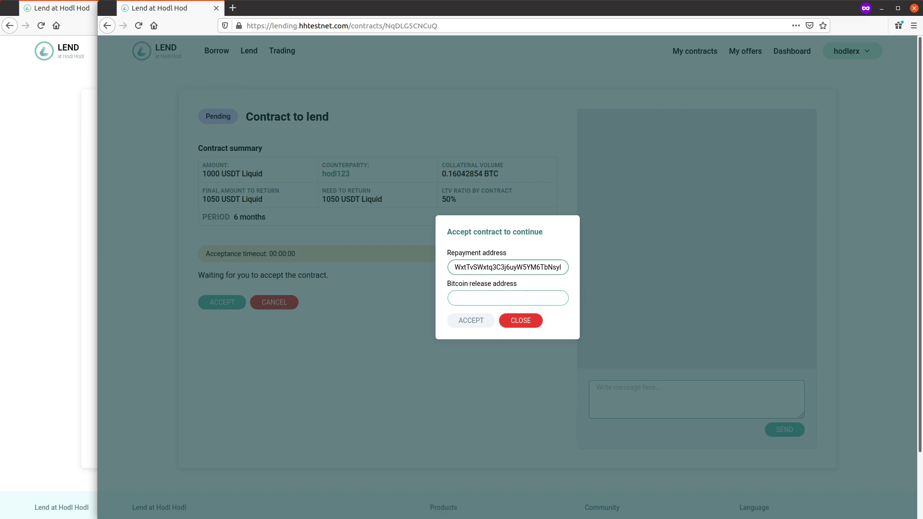
pyautogui.hotkey('alt', 'Tab')
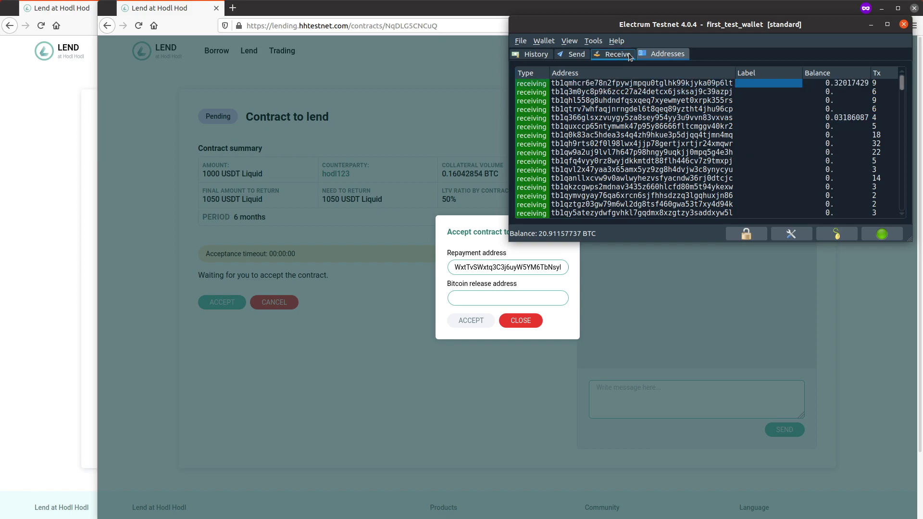
pyautogui.rightClick(648, 92)
pyautogui.moveTo(674, 96)
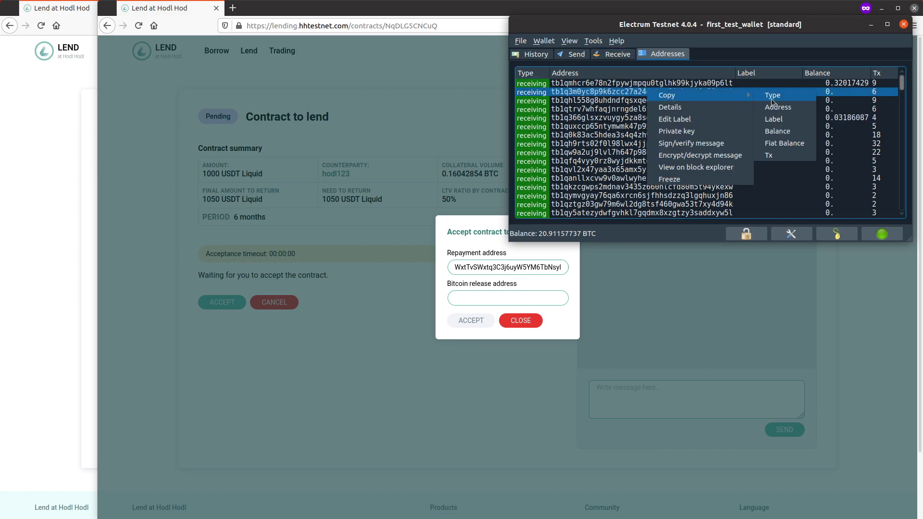
pyautogui.click(778, 108)
pyautogui.click(472, 298)
pyautogui.hotkey('ctrl', 'v')
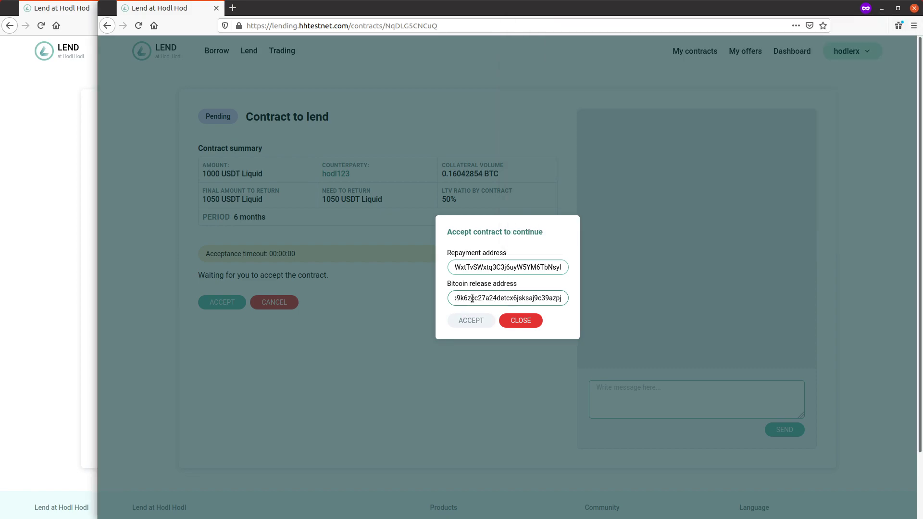
pyautogui.click(471, 322)
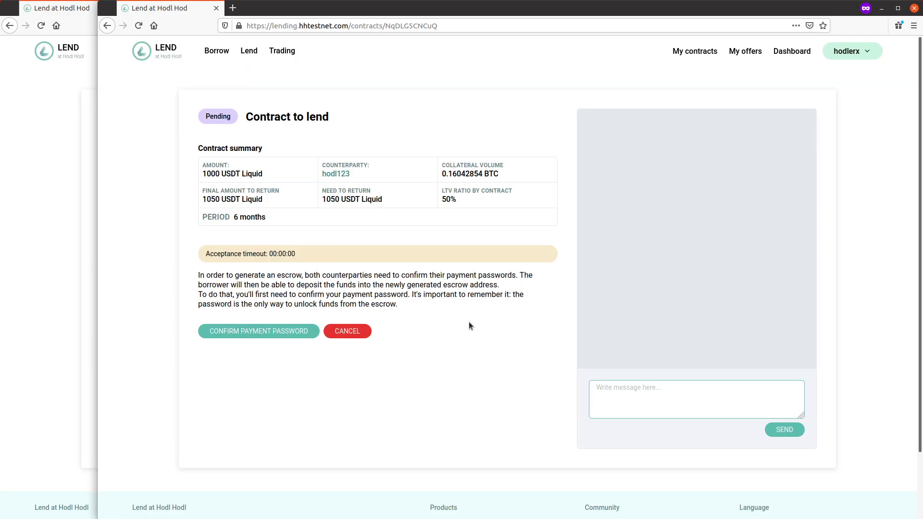
# Step: Confirm the lender's payment password for the contract
pyautogui.click(311, 329)
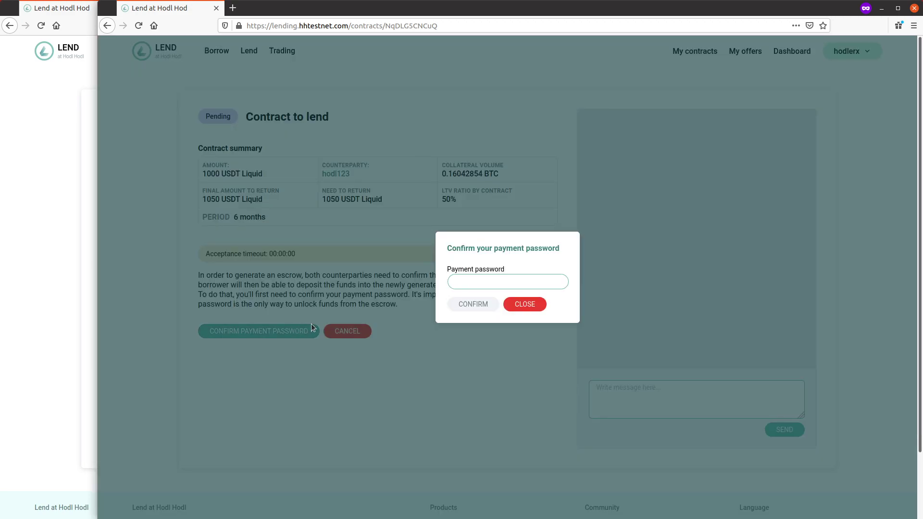
pyautogui.click(482, 278)
pyautogui.write('•••••')
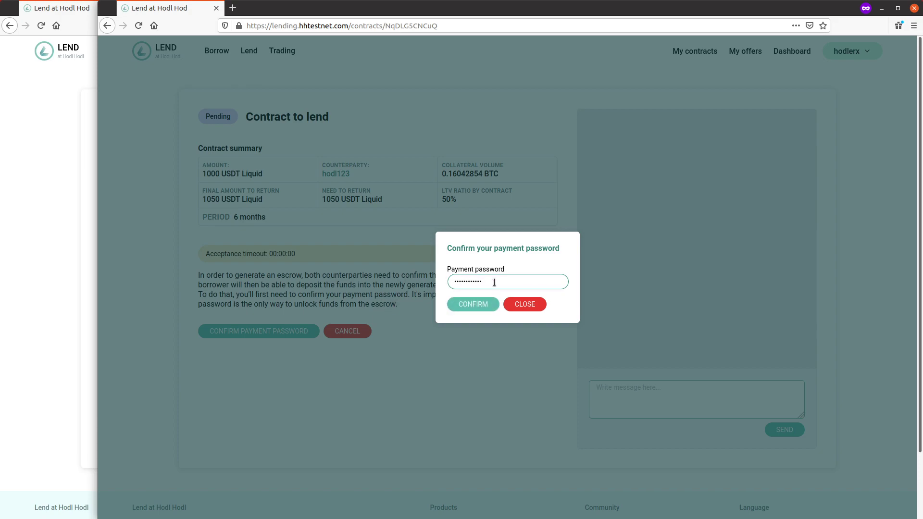
pyautogui.click(469, 303)
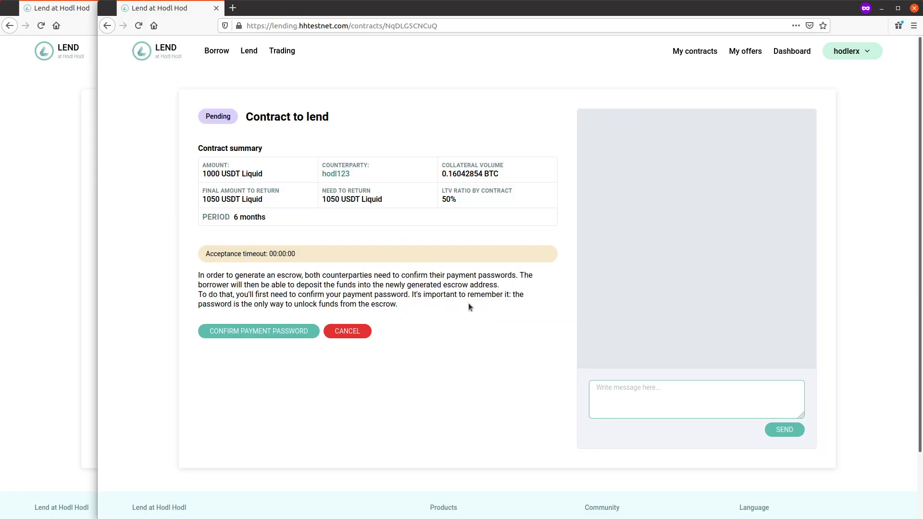
# Step: Confirm the borrower's payment password in the borrower's contract window
pyautogui.click(68, 253)
pyautogui.click(149, 329)
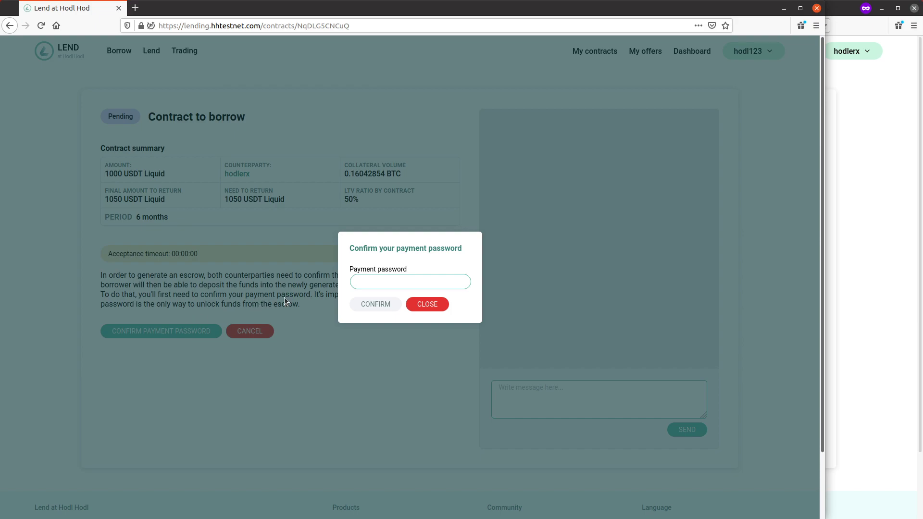
pyautogui.click(389, 281)
pyautogui.write('•••')
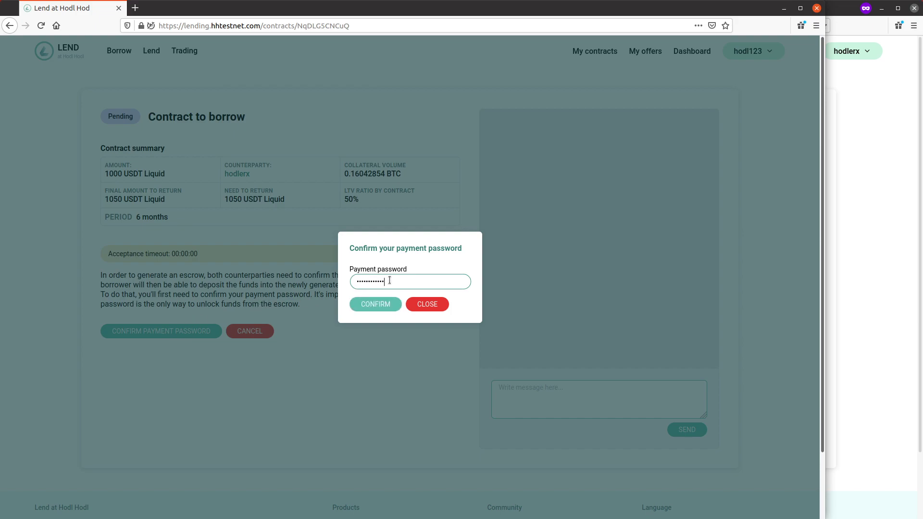
pyautogui.click(379, 303)
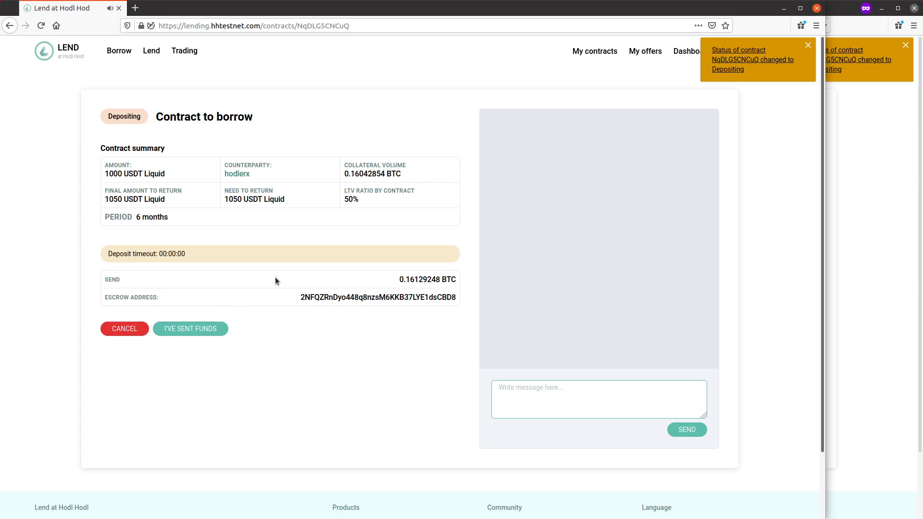
# Step: Maximize the borrower's window and select the full escrow address
pyautogui.click(801, 8)
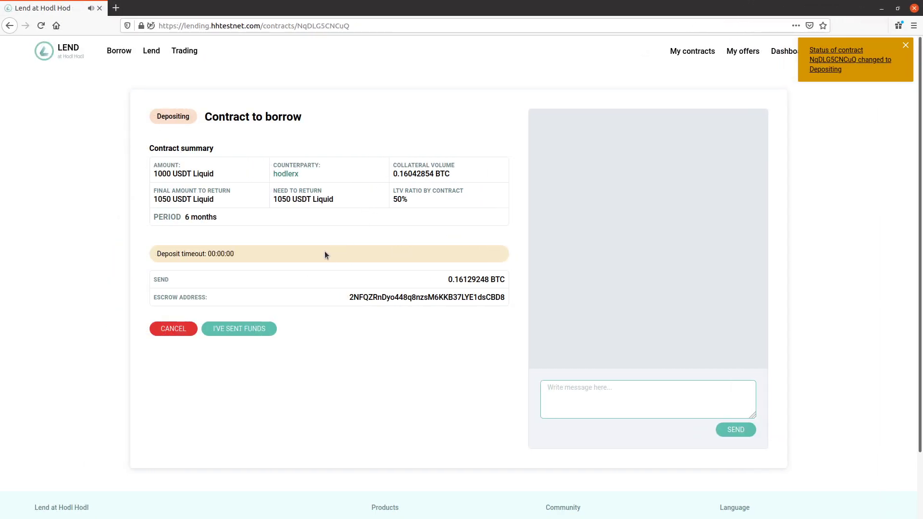
pyautogui.doubleClick(471, 298)
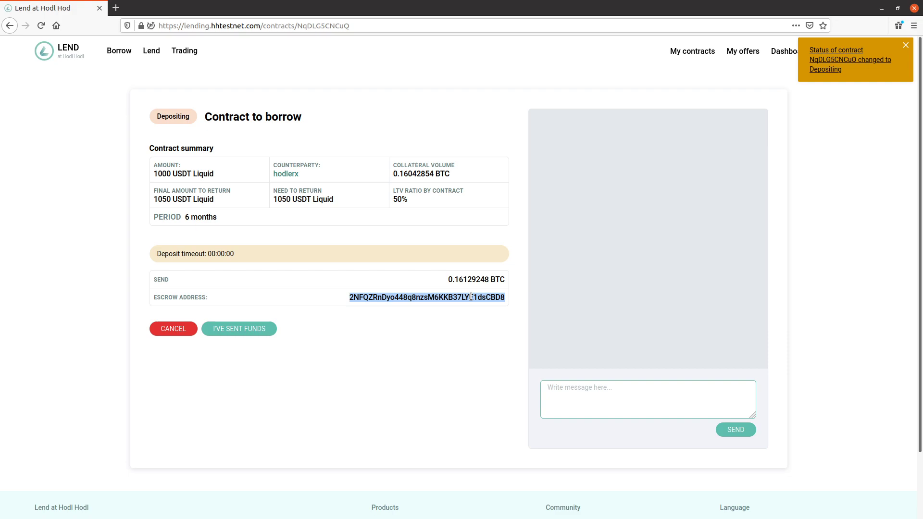
# Step: In Electrum's Send form, paste the escrow address as the Pay to recipient
pyautogui.hotkey('alt', 'Tab')
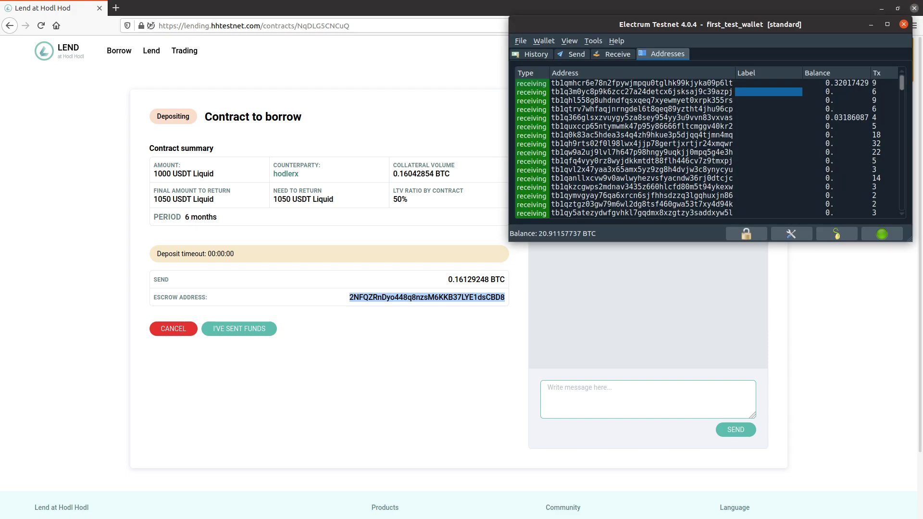
pyautogui.click(539, 57)
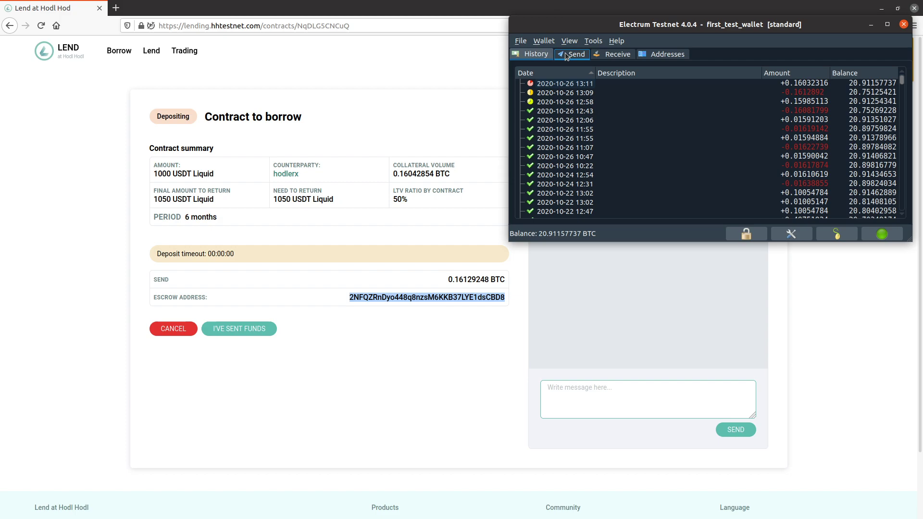
pyautogui.click(579, 57)
pyautogui.click(596, 73)
pyautogui.hotkey('ctrl', 'v')
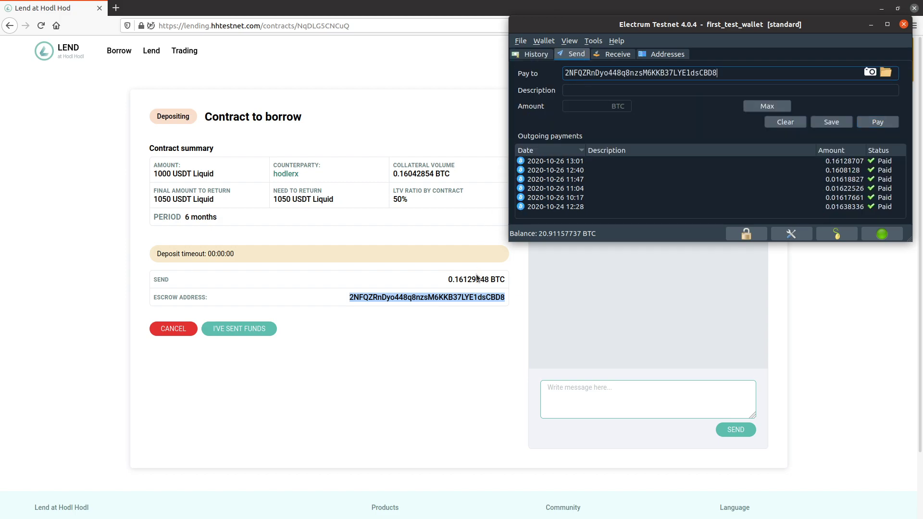
# Step: Send 0.16129248 BTC to the escrow and return to the borrower's contract page
pyautogui.moveTo(489, 280); pyautogui.dragTo(448, 280)
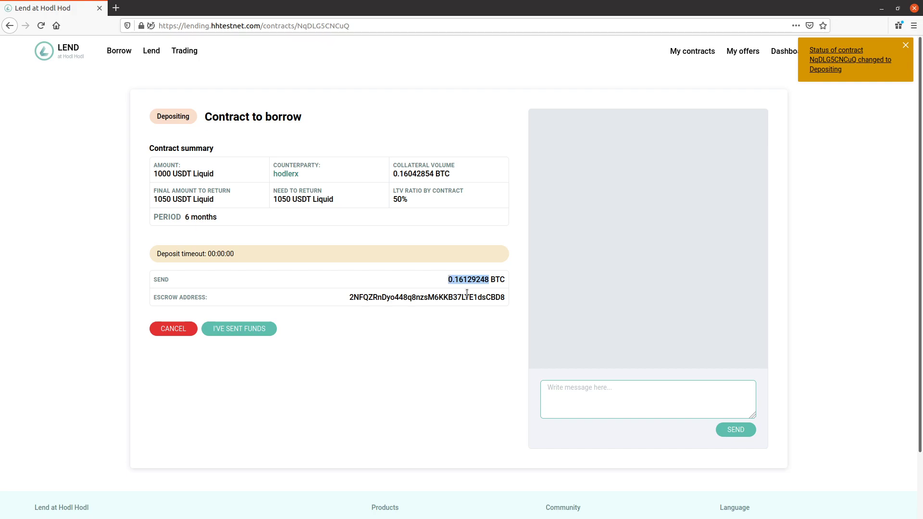
pyautogui.hotkey('alt', 'Tab')
pyautogui.click(583, 107)
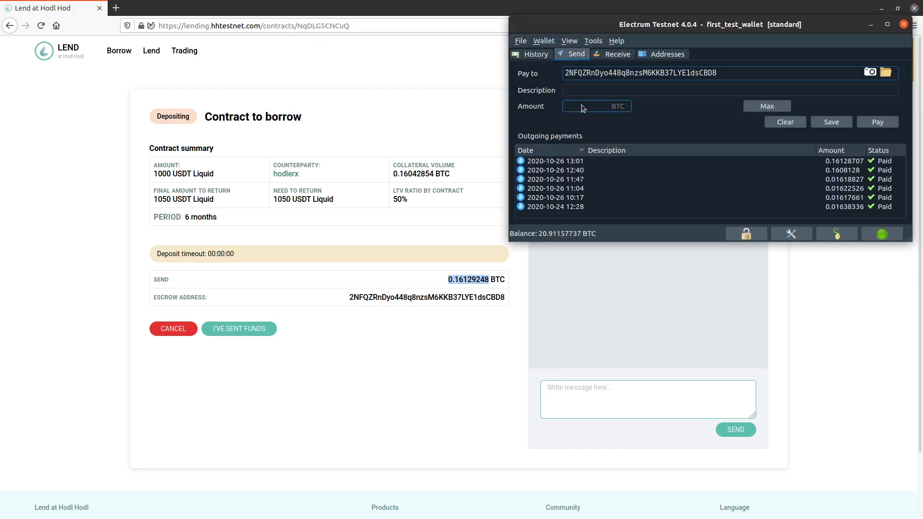
pyautogui.hotkey('ctrl', 'v')
pyautogui.click(877, 122)
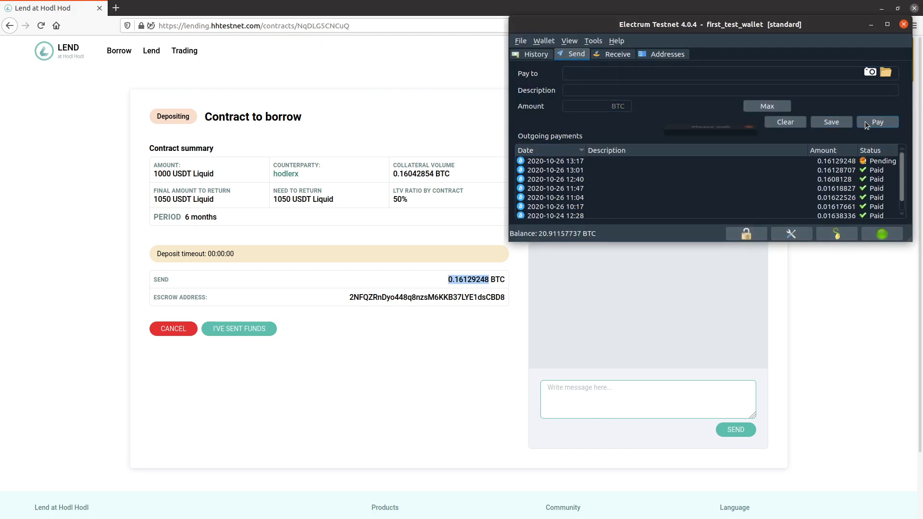
pyautogui.click(774, 165)
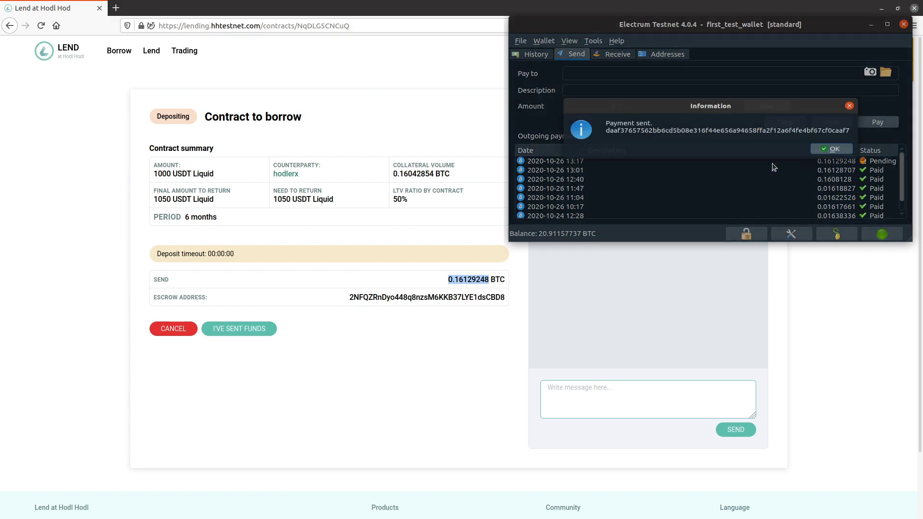
pyautogui.click(817, 151)
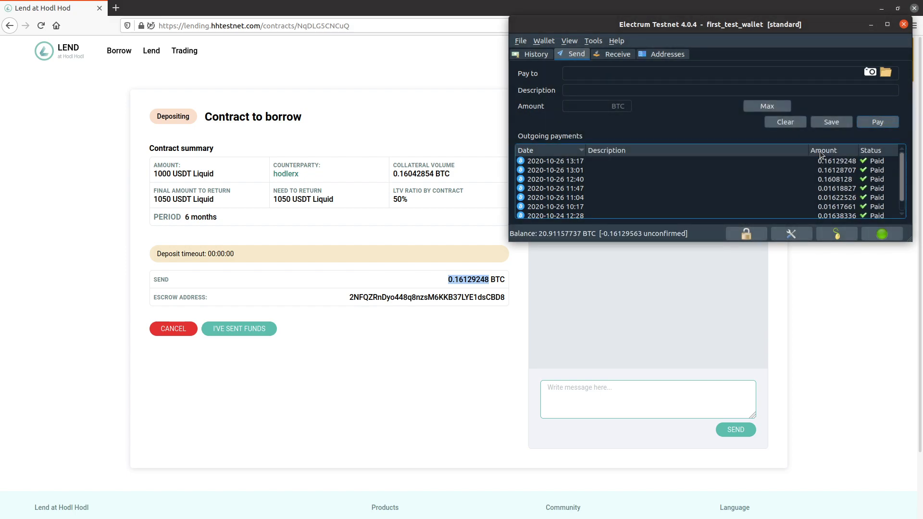
pyautogui.click(388, 230)
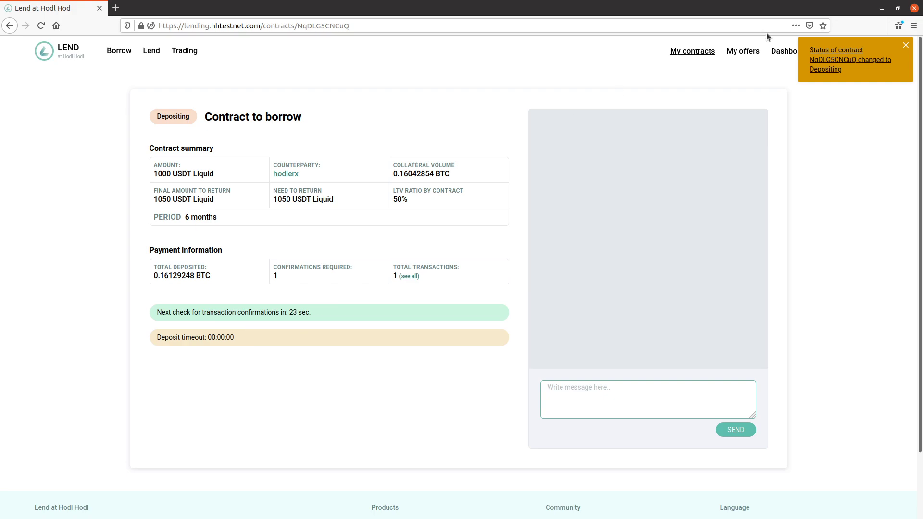
# Step: Restore the borrower's window from full screen and bring the lender's contract window forward
pyautogui.click(898, 8)
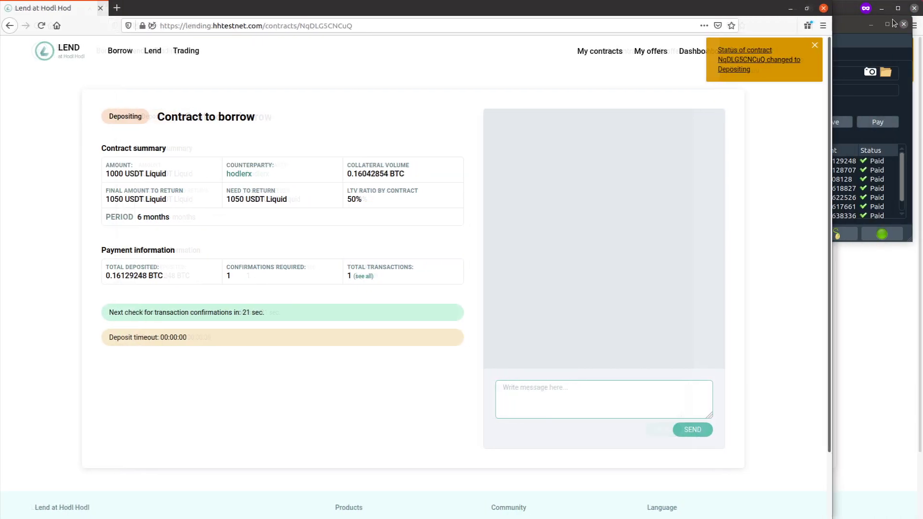
pyautogui.click(877, 284)
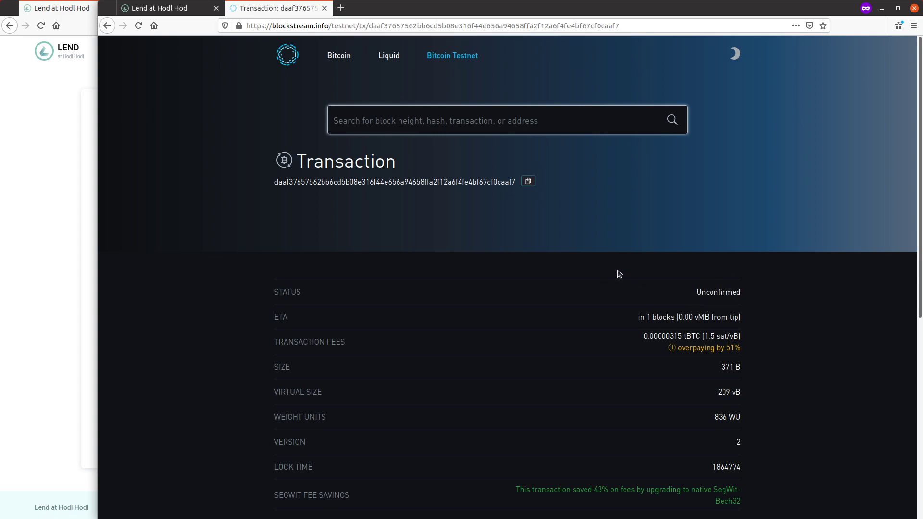
pyautogui.click(325, 8)
# Step: Dismiss the deposit transaction list and alternate between borrower and lender windows until the contract reaches Payment
pyautogui.click(411, 311)
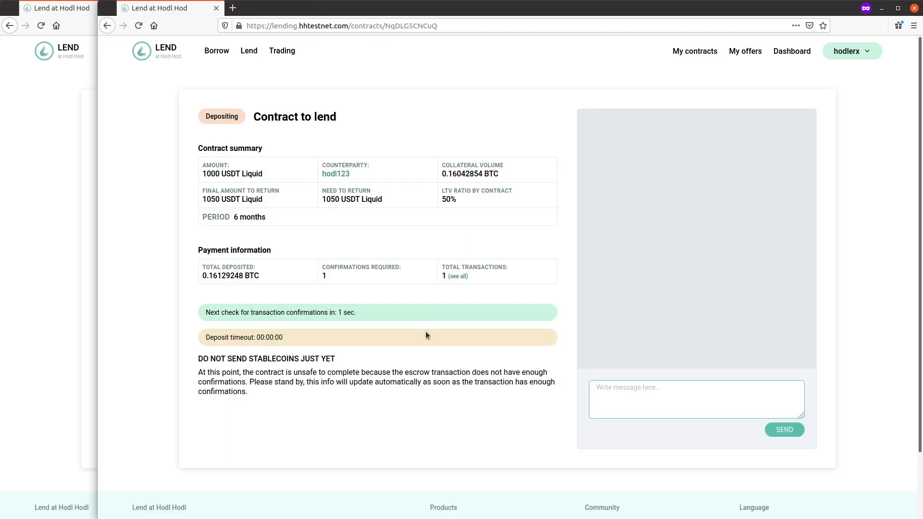
pyautogui.click(57, 339)
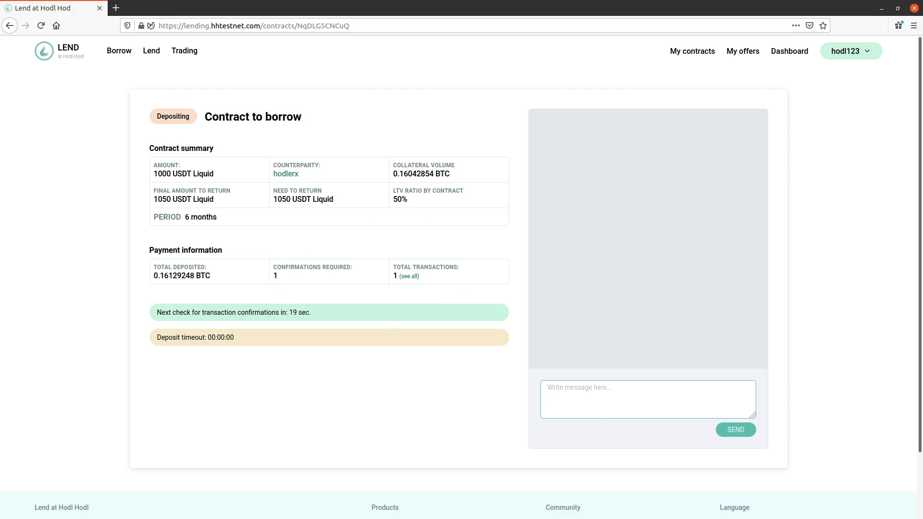
pyautogui.hotkey('alt', 'Tab')
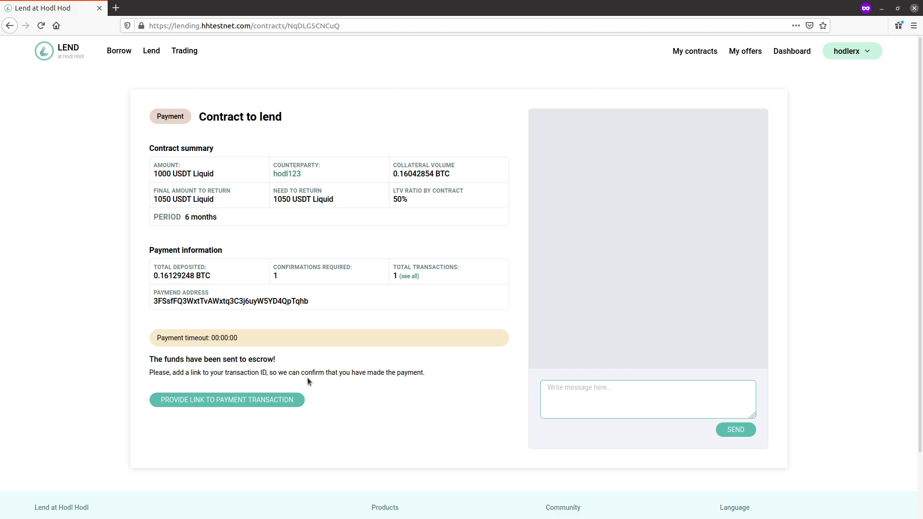
# Step: Paste the Blockstream Liquid payment transaction link into the contract's payment form and submit it
pyautogui.click(226, 409)
pyautogui.hotkey('ctrl', 'v')
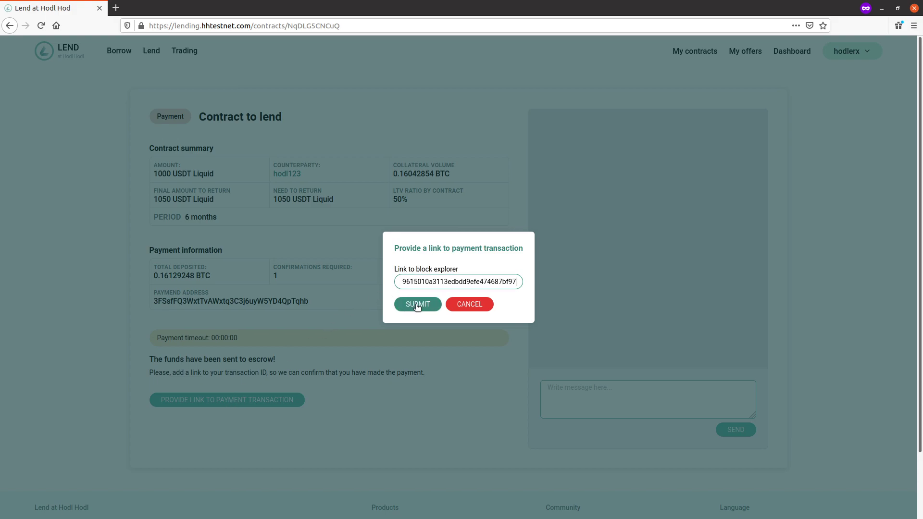
pyautogui.click(418, 305)
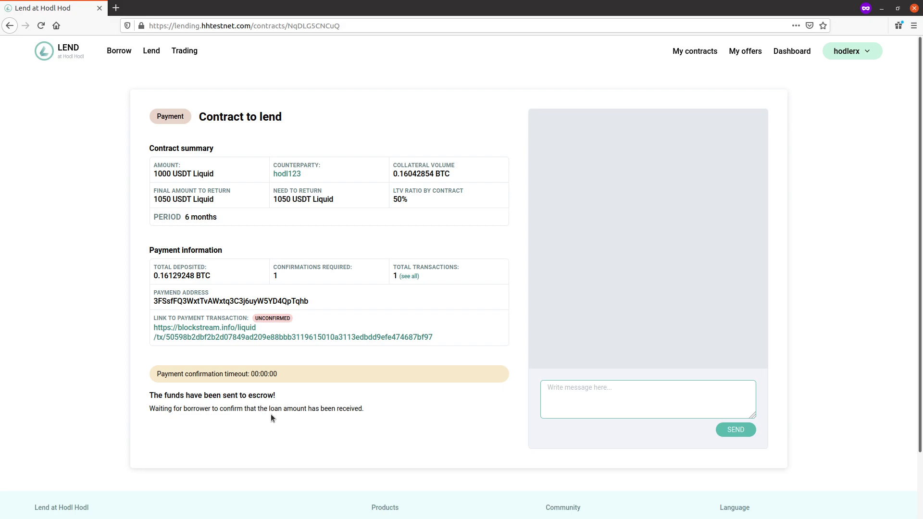
# Step: Switch to the borrower's window and close the 'Lender provided link to payment transaction' notice
pyautogui.click(897, 8)
pyautogui.click(63, 298)
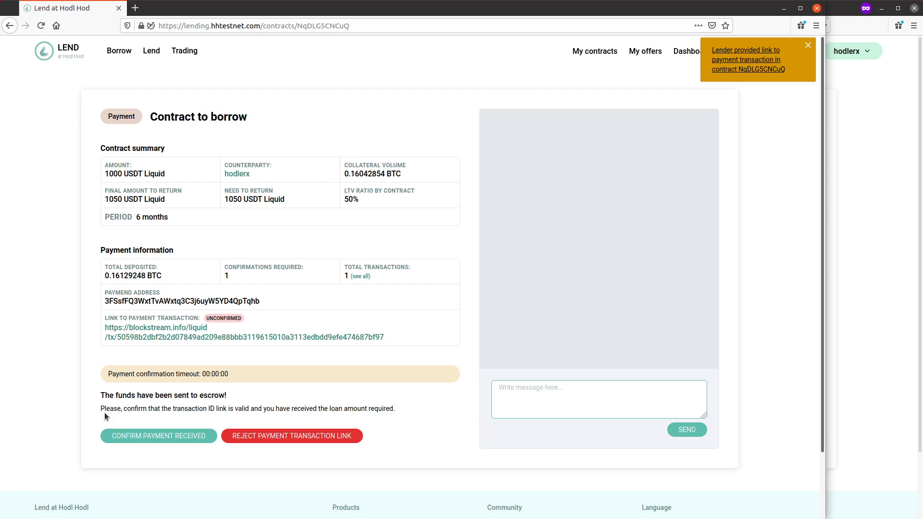
pyautogui.click(808, 46)
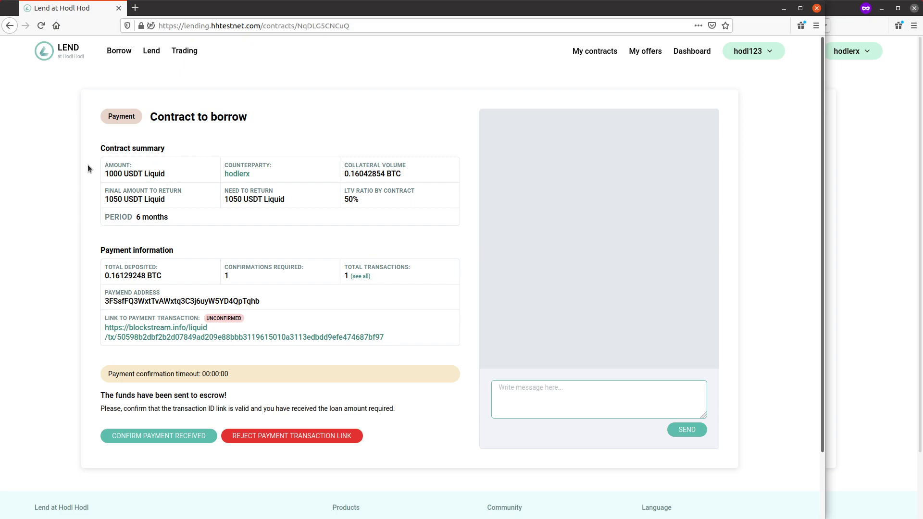
# Step: Confirm receipt of the 1000 USDT Liquid loan payment, authorizing with the payment password
pyautogui.click(163, 441)
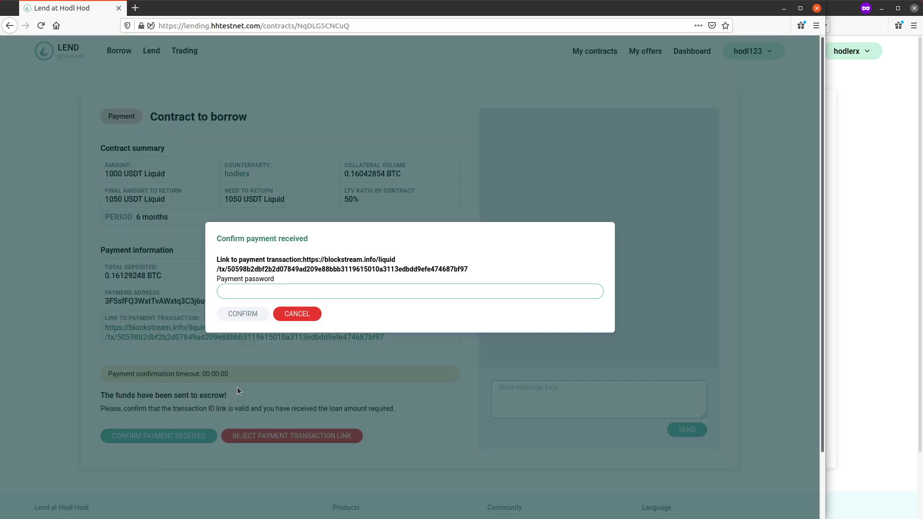
pyautogui.click(270, 294)
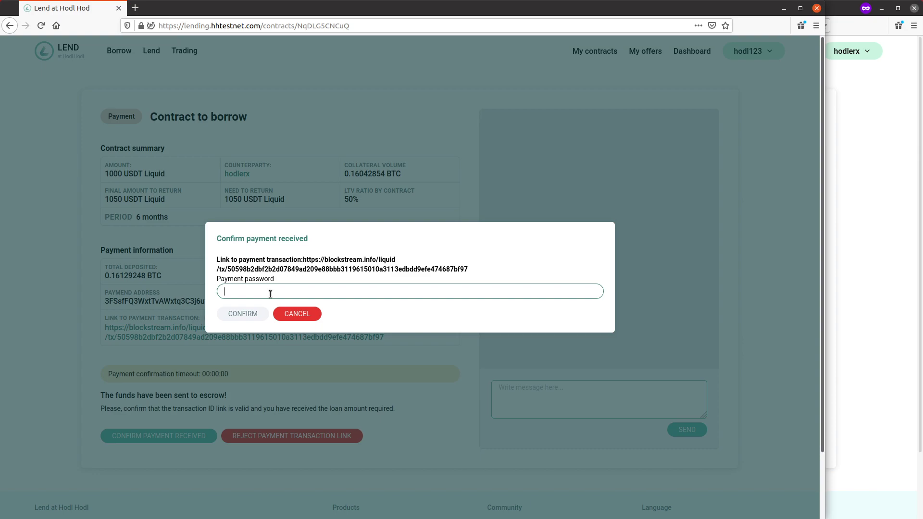
pyautogui.write('••••••')
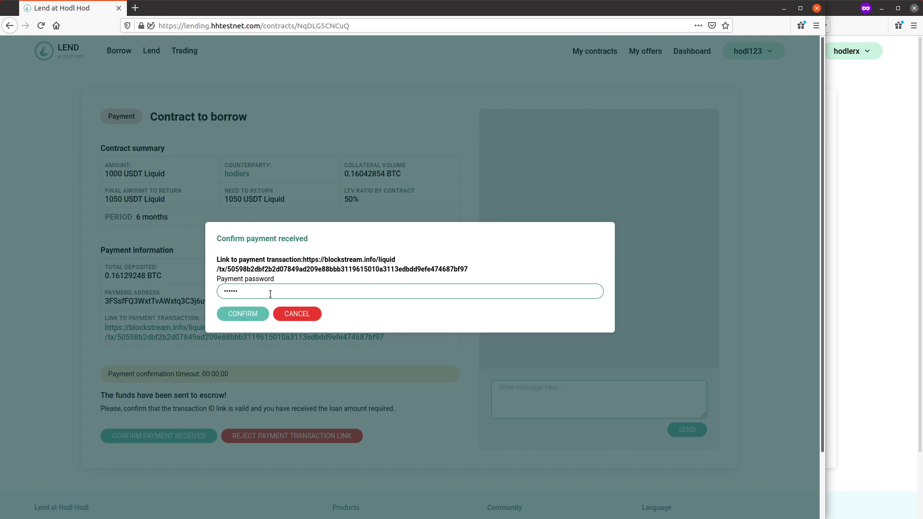
pyautogui.write('••••••')
pyautogui.click(250, 316)
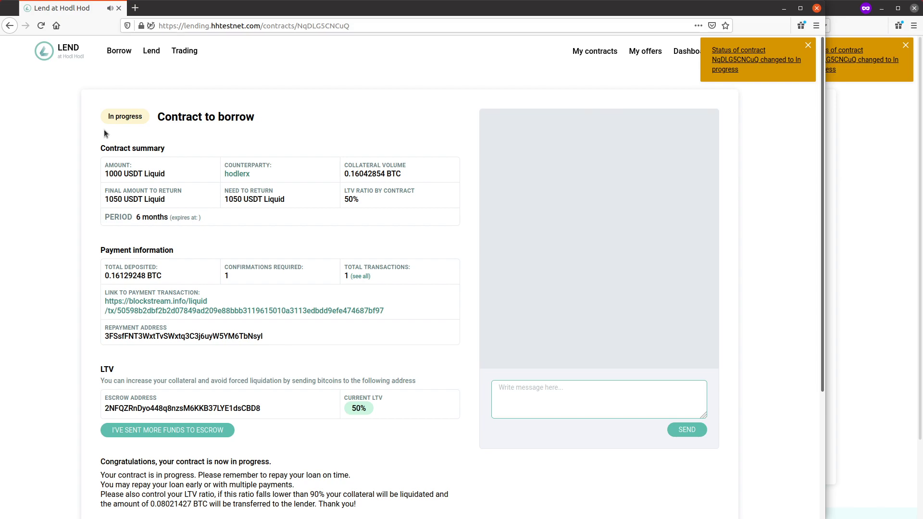
pyautogui.scroll(-4, 312, 291)
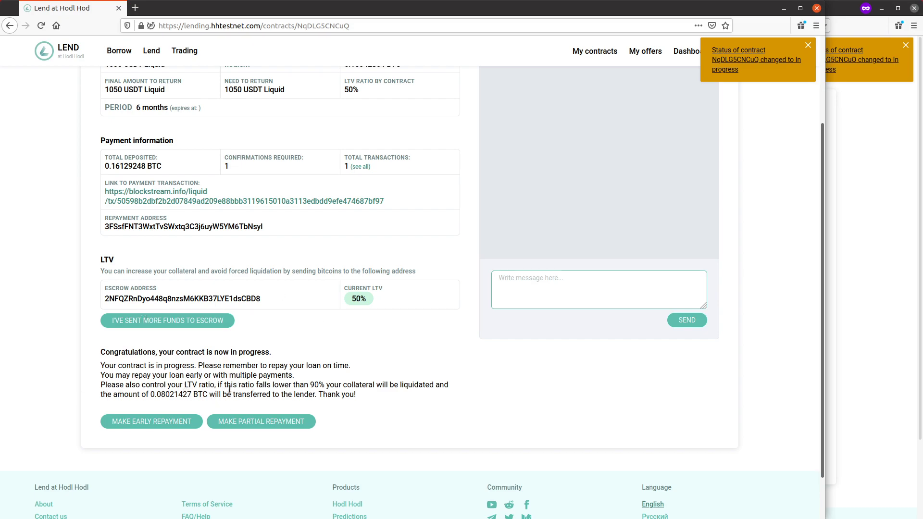
pyautogui.click(911, 328)
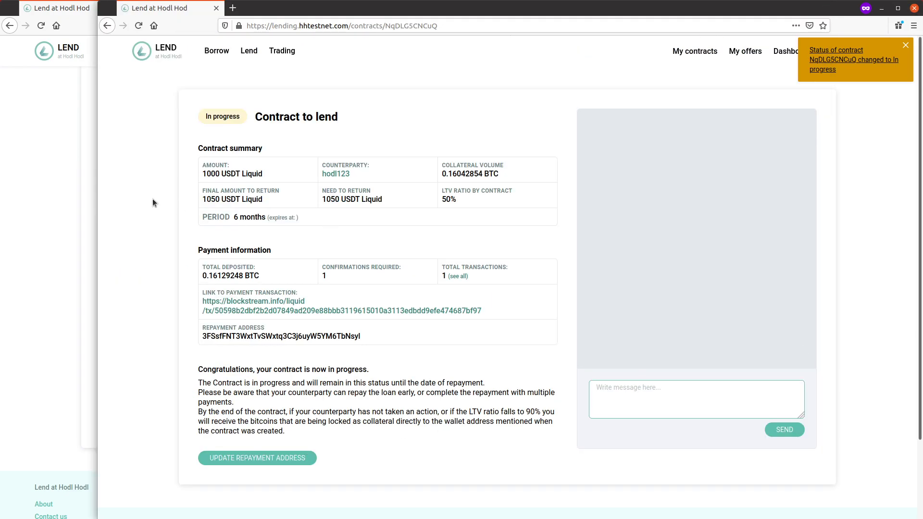
pyautogui.click(55, 249)
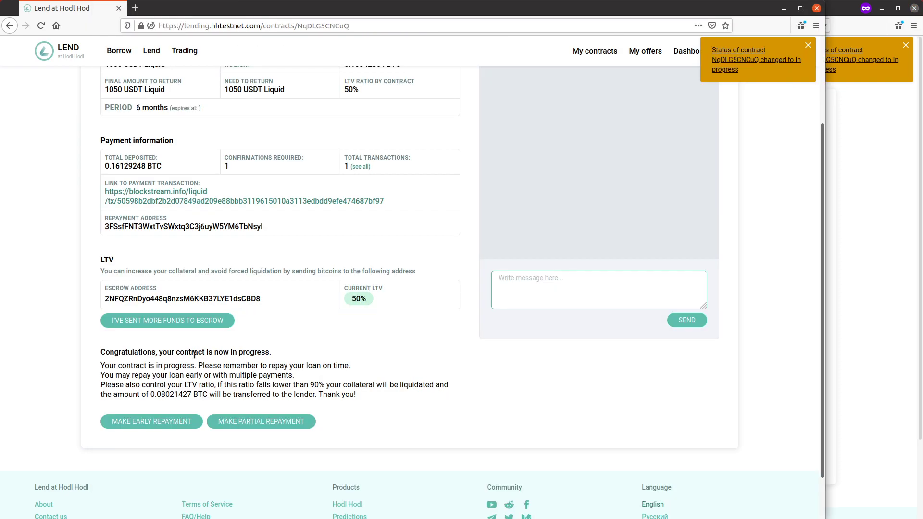
# Step: Submit the Blockstream link for the 1050 USDT Liquid early repayment transaction
pyautogui.click(168, 421)
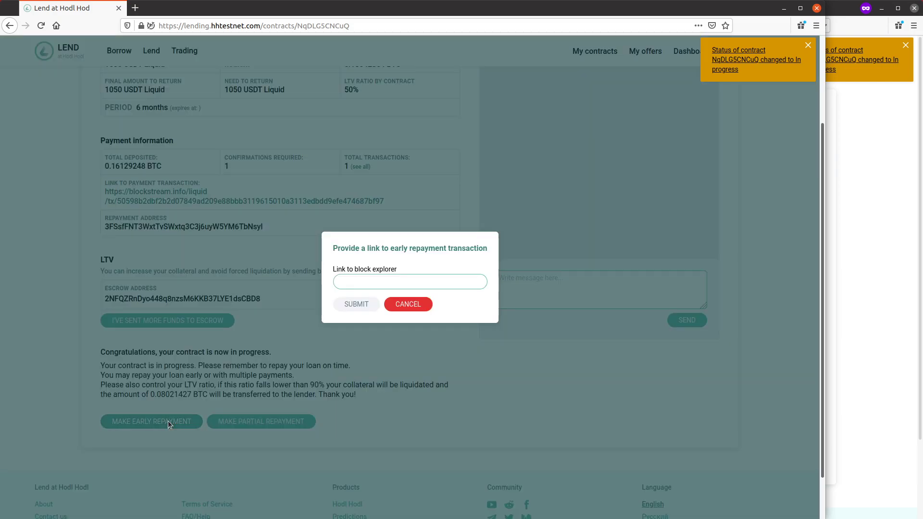
pyautogui.click(366, 281)
pyautogui.hotkey('ctrl', 'v')
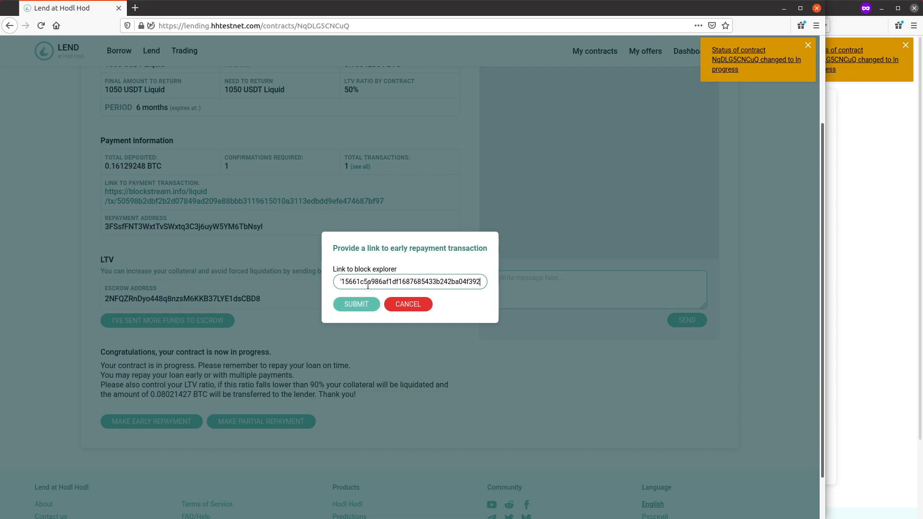
pyautogui.click(354, 309)
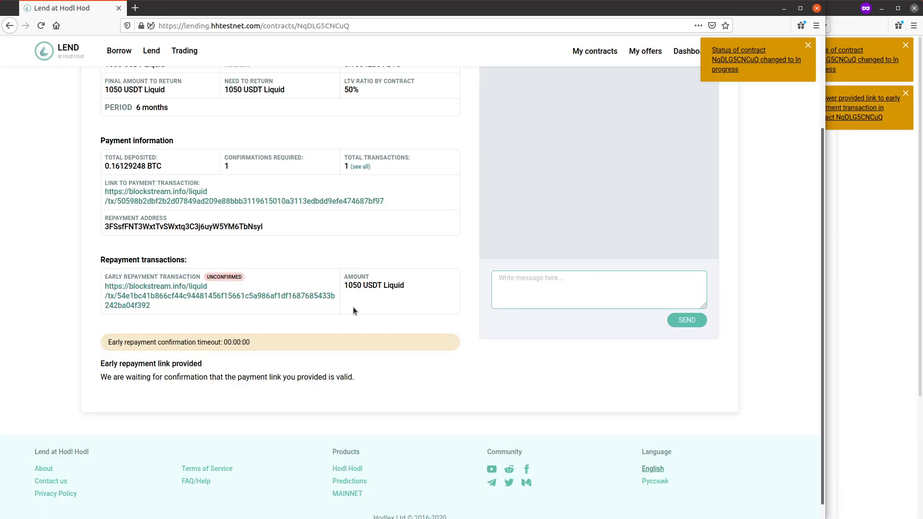
# Step: As the lender, confirm the early repayment was received, leaving 0 USDT Liquid to return
pyautogui.scroll(4, 358, 296)
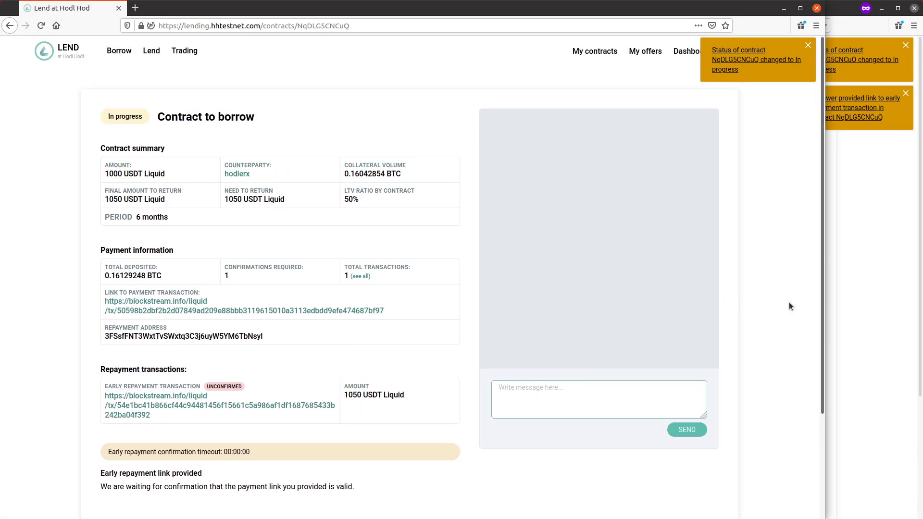
pyautogui.click(861, 302)
pyautogui.scroll(-3, 330, 295)
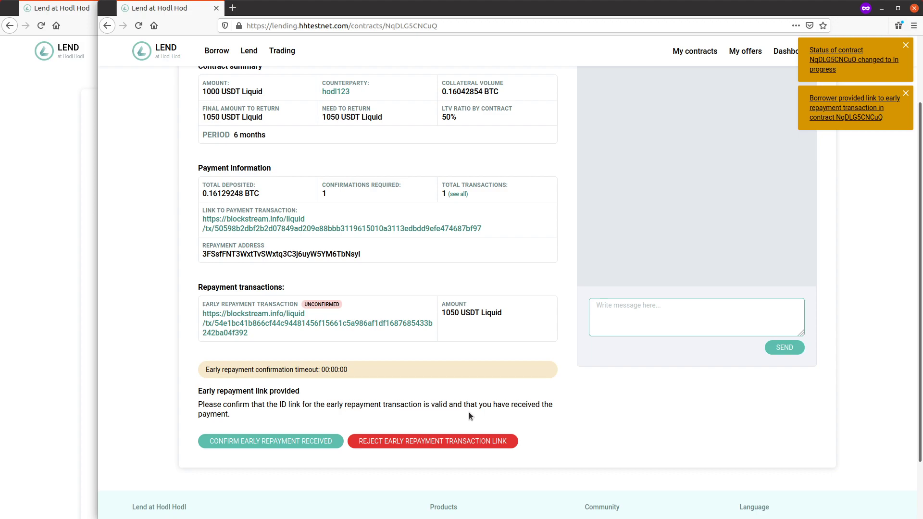
pyautogui.scroll(3, 308, 332)
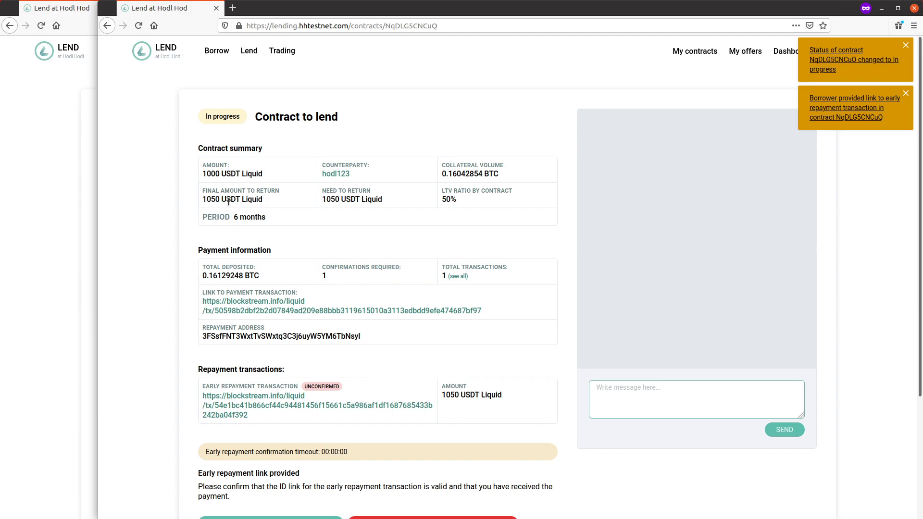
pyautogui.scroll(-3, 345, 356)
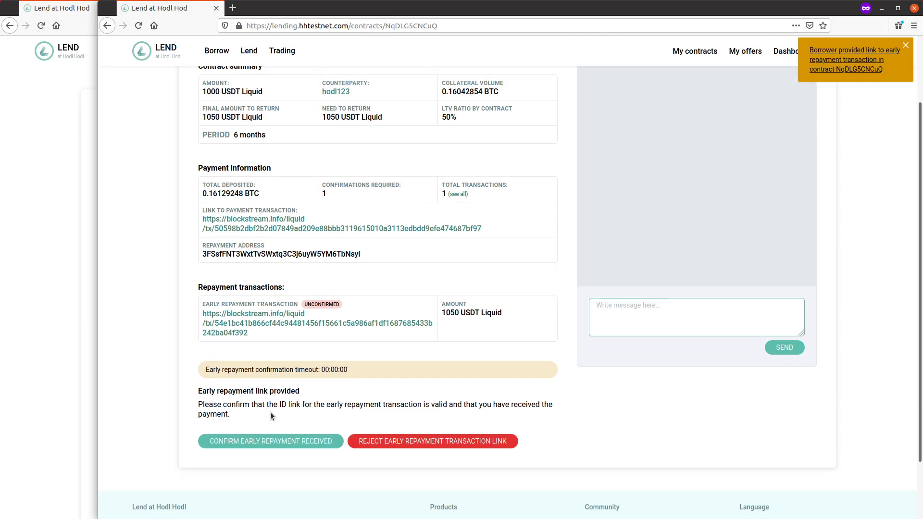
pyautogui.scroll(3, 298, 284)
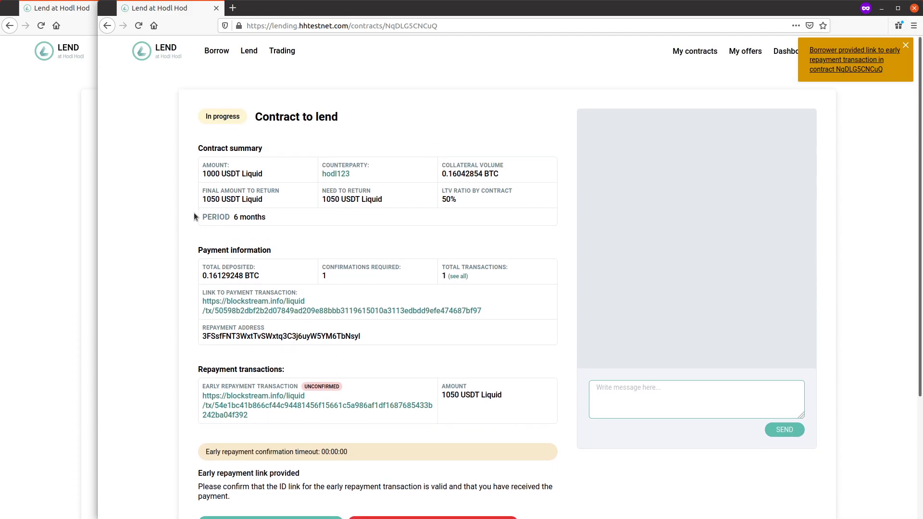
pyautogui.scroll(-5, 273, 346)
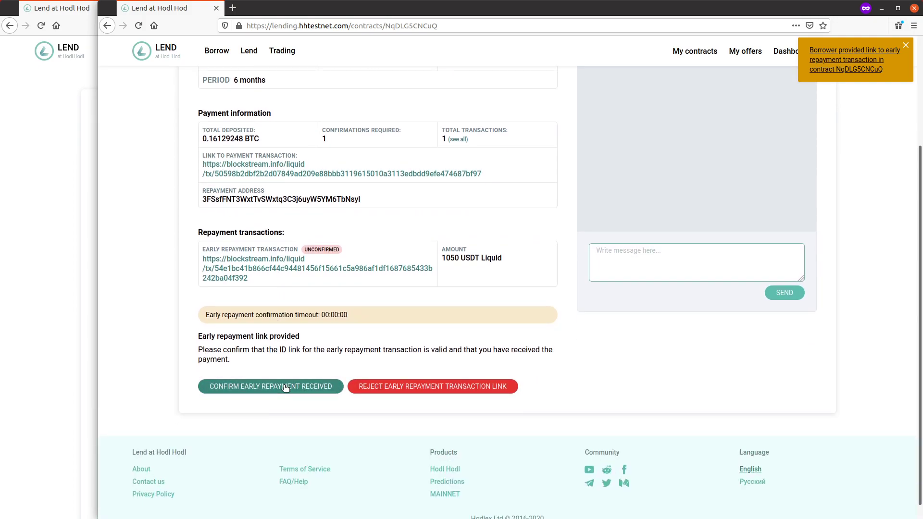
pyautogui.click(286, 387)
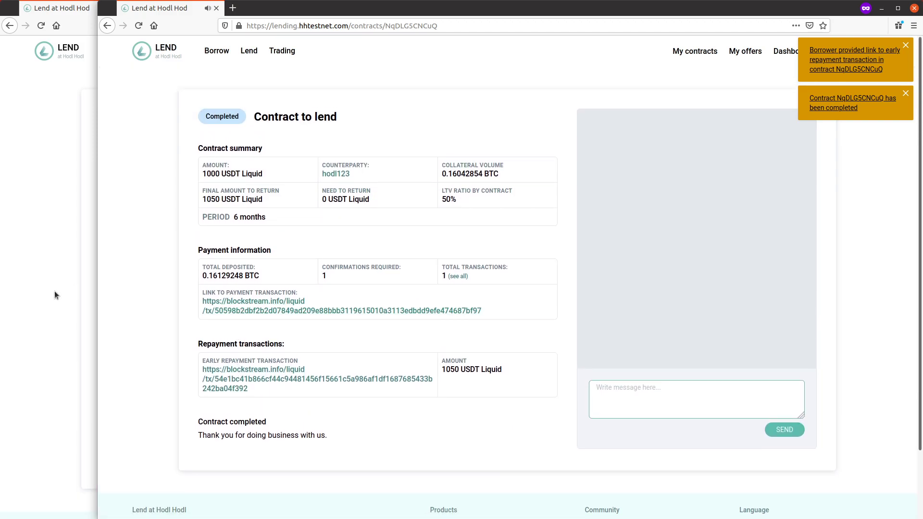
# Step: As the borrower, release the 0.16042854 BTC escrow refund, authorizing with the payment password
pyautogui.click(55, 295)
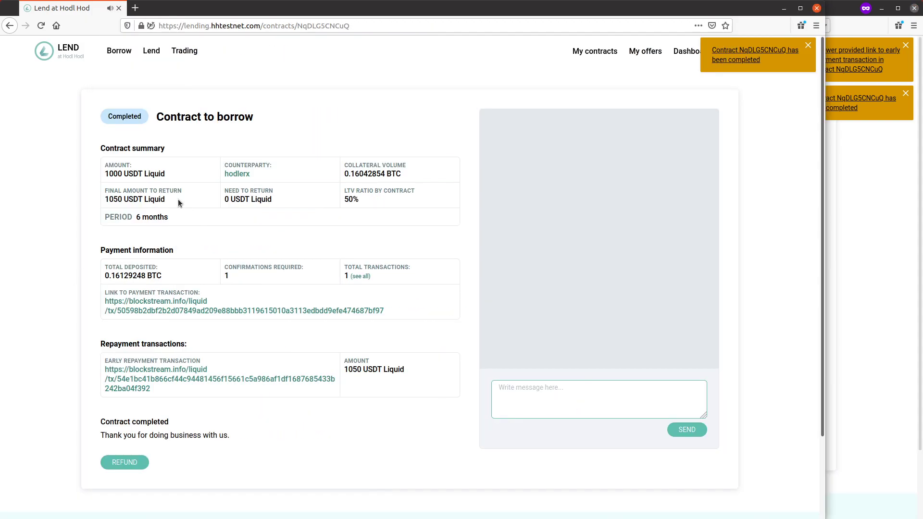
pyautogui.click(123, 464)
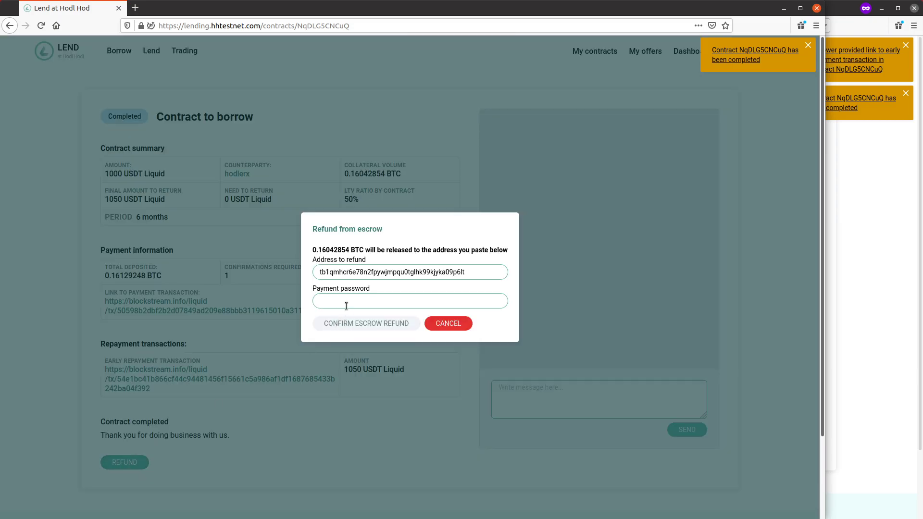
pyautogui.click(346, 306)
pyautogui.write('••••••••••••')
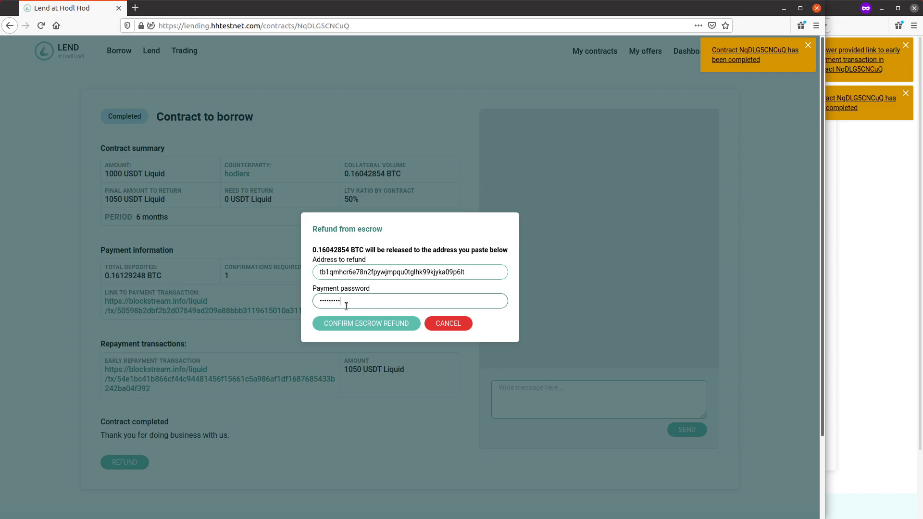
pyautogui.click(366, 325)
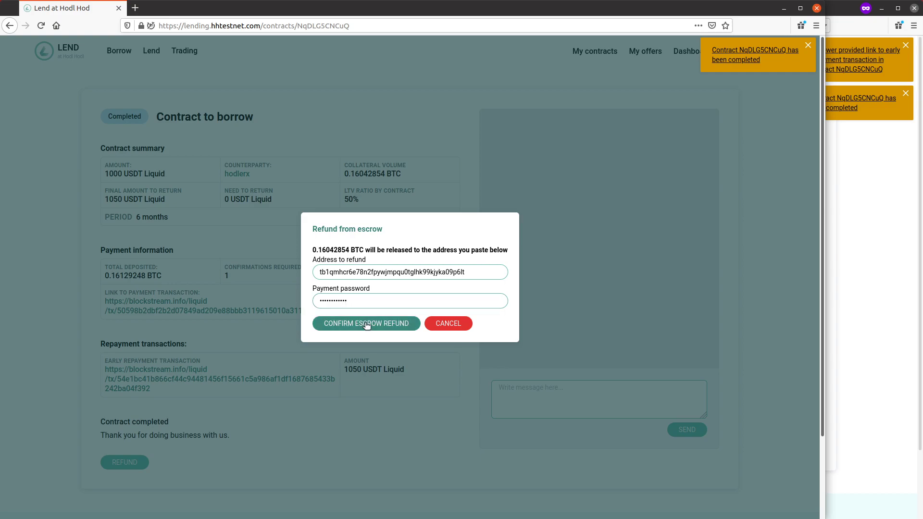